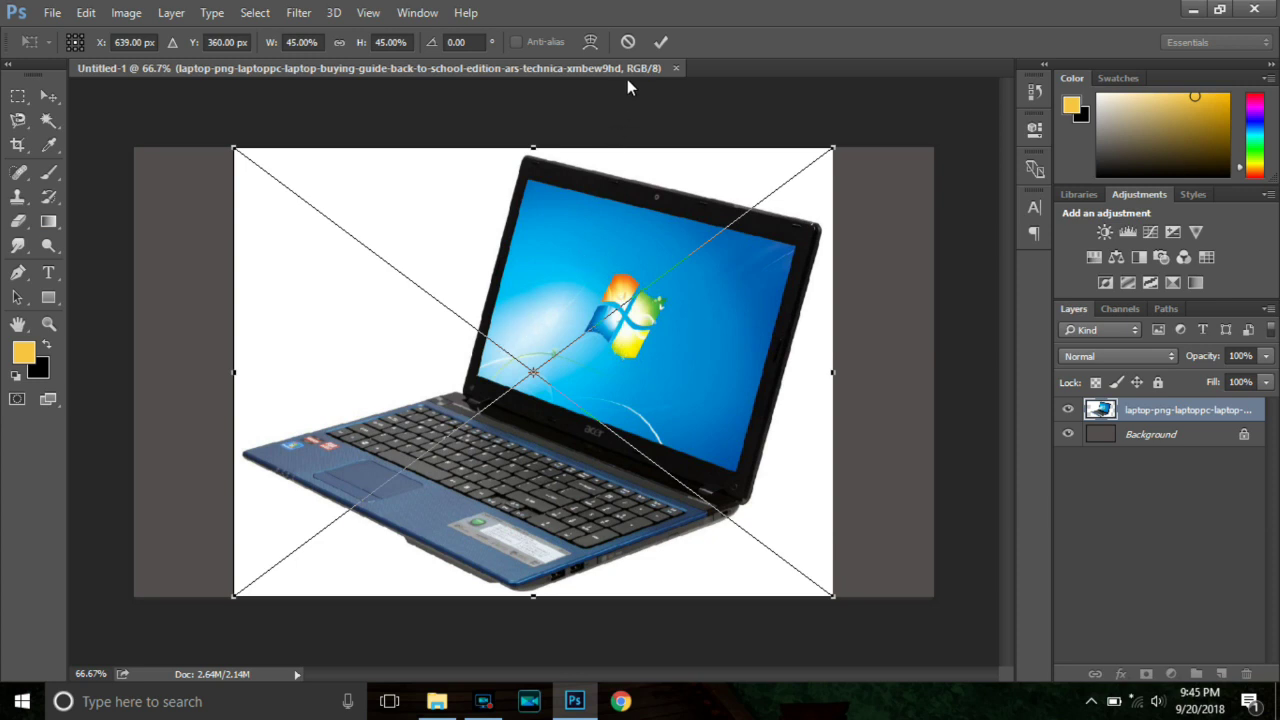
Commit the placed laptop image and select its white background with the Magic Wand tool.
left_click(660, 42)
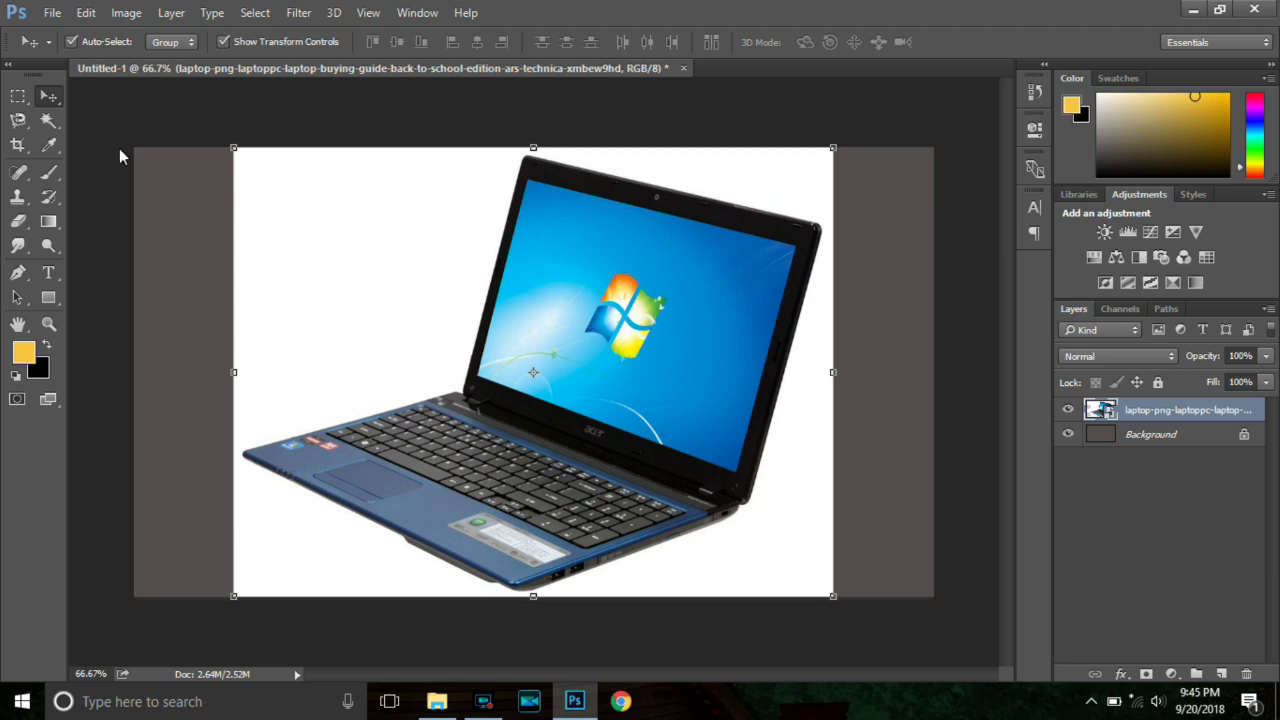
left_click(48, 120)
right_click(48, 120)
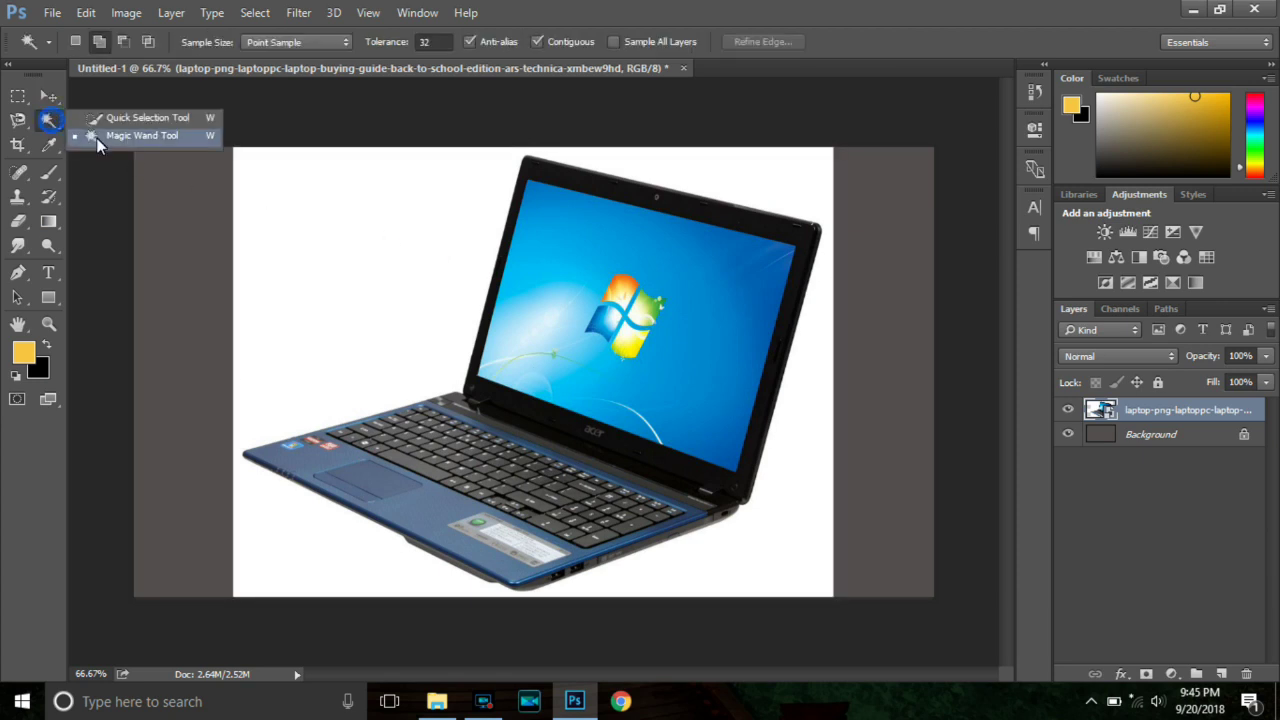
left_click(164, 139)
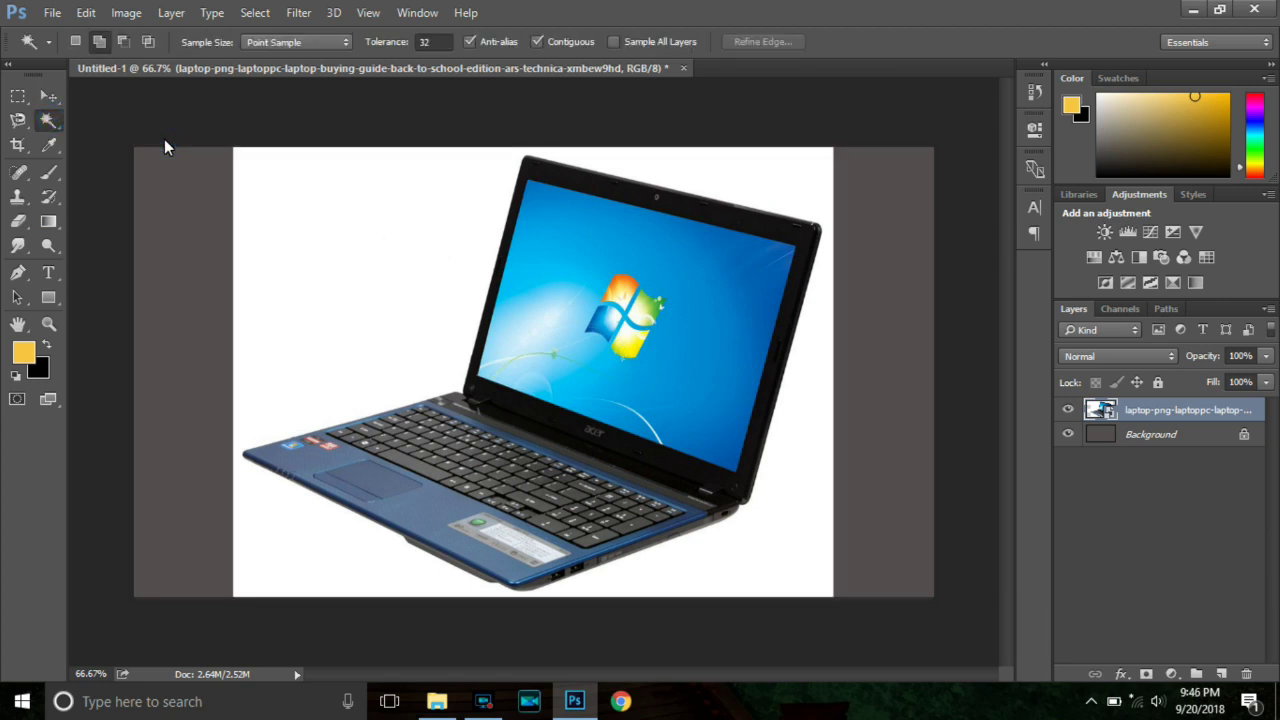
left_click(355, 290)
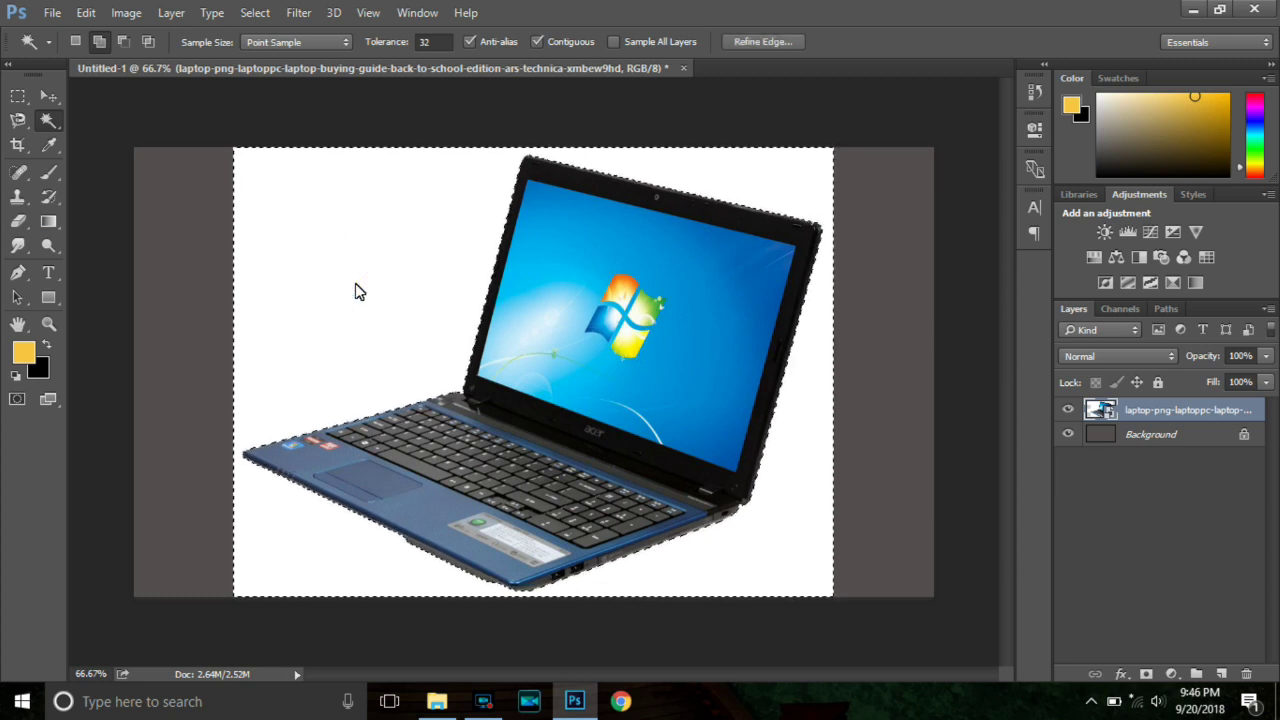
Rasterize the laptop smart object layer so its pixels can be deleted.
key("Delete")
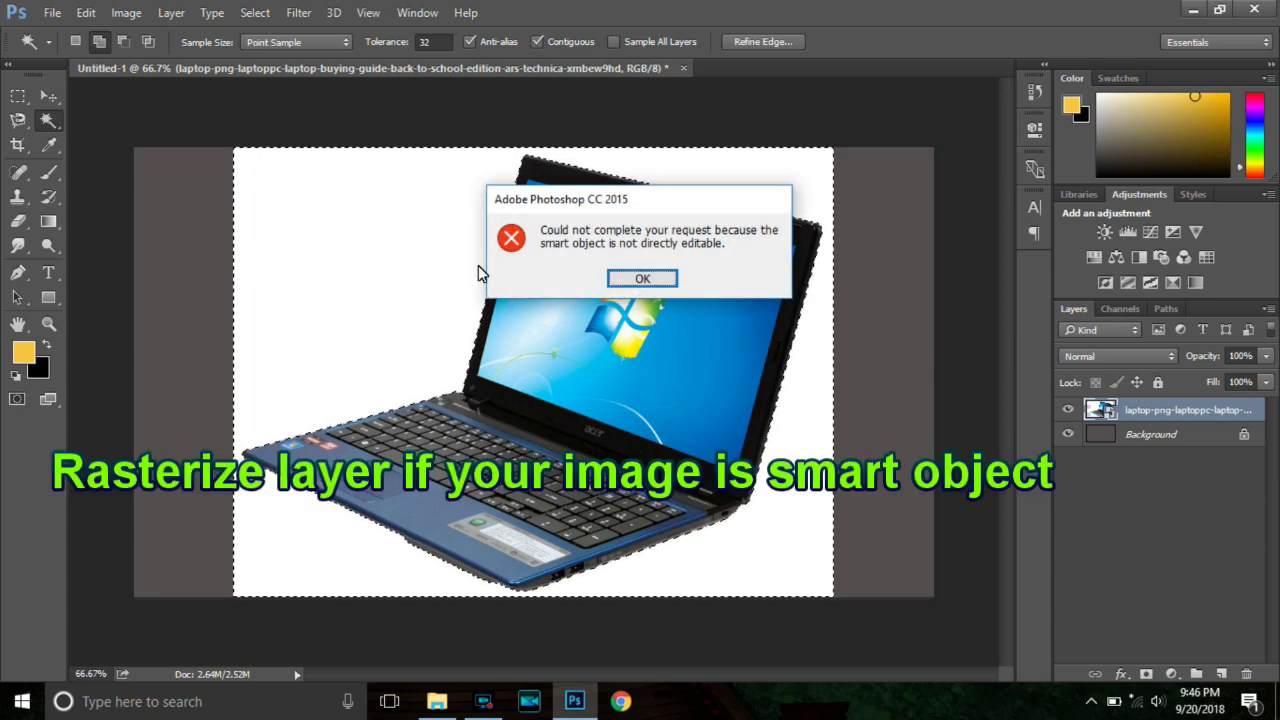
left_click(663, 277)
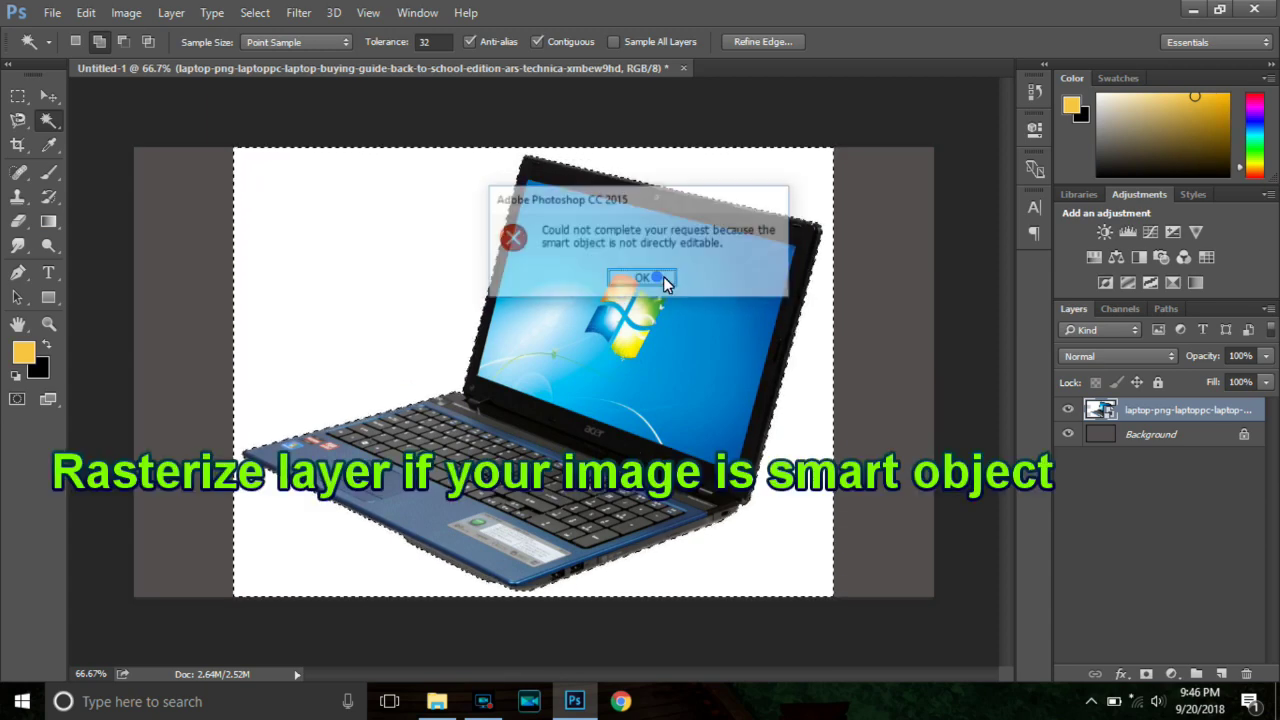
right_click(1142, 410)
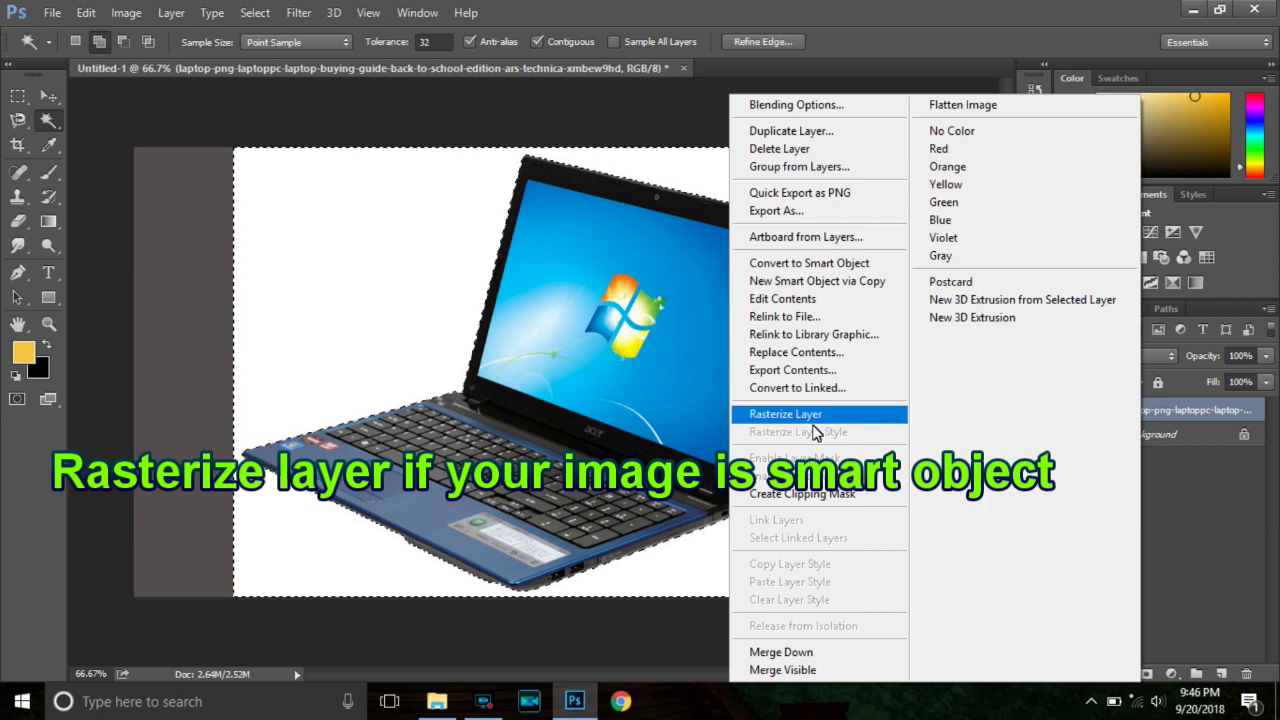
left_click(863, 424)
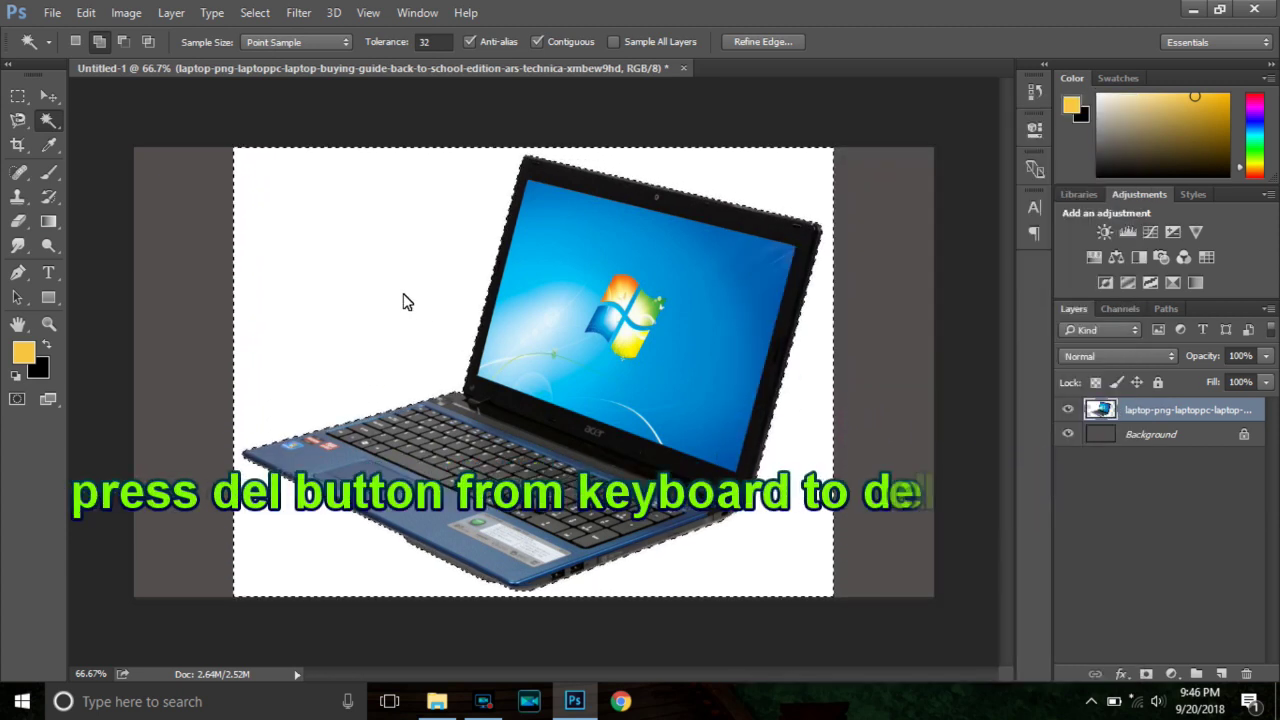
Delete the selected white background around the laptop and clear the selection.
key("Delete")
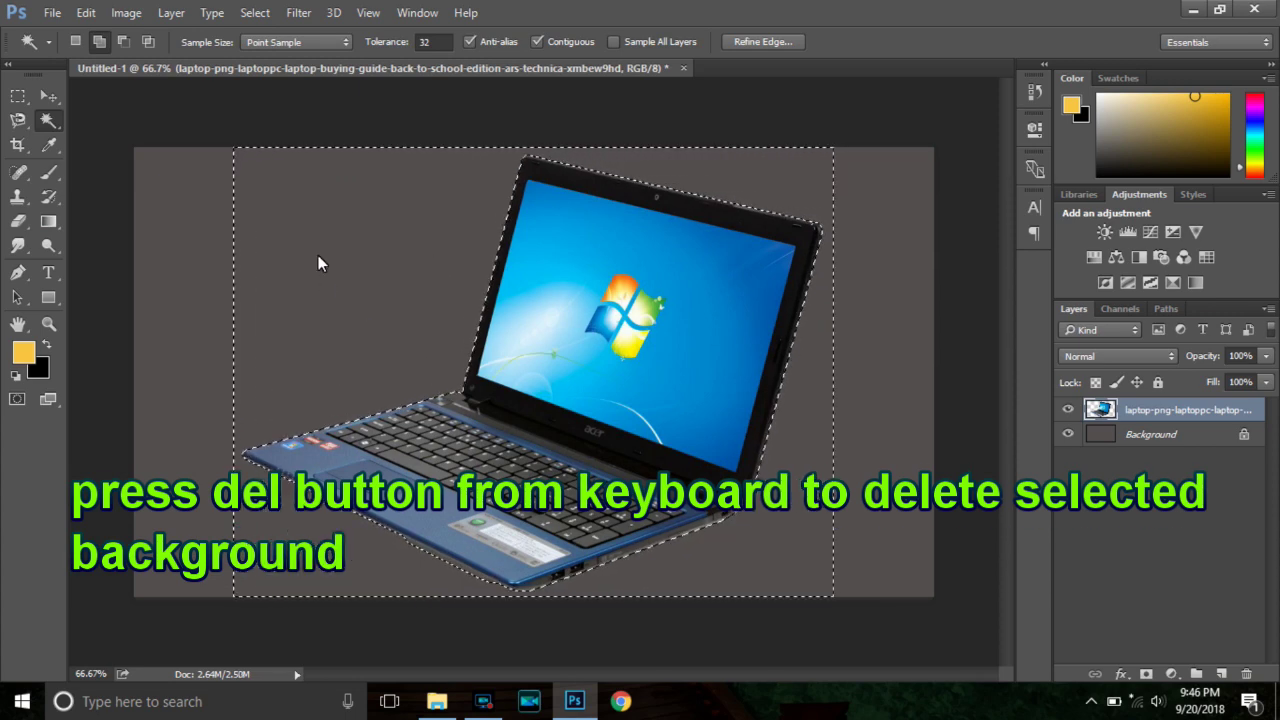
left_click(247, 14)
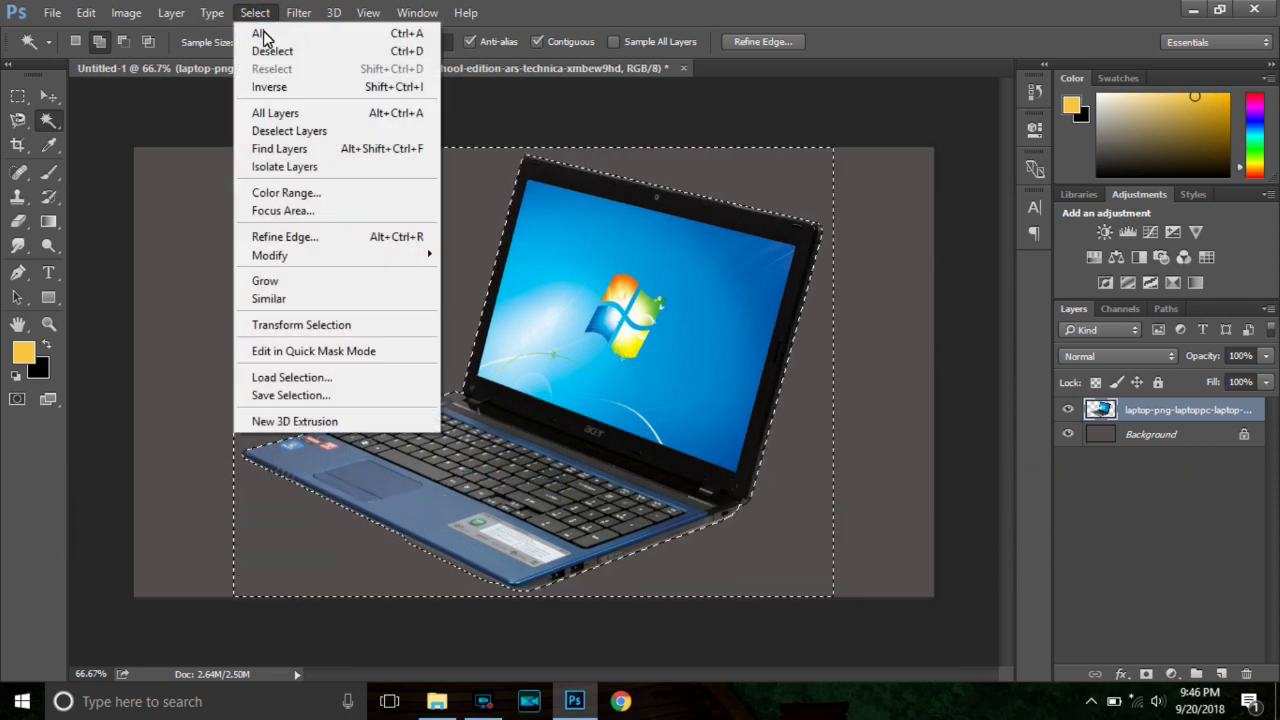
left_click(268, 49)
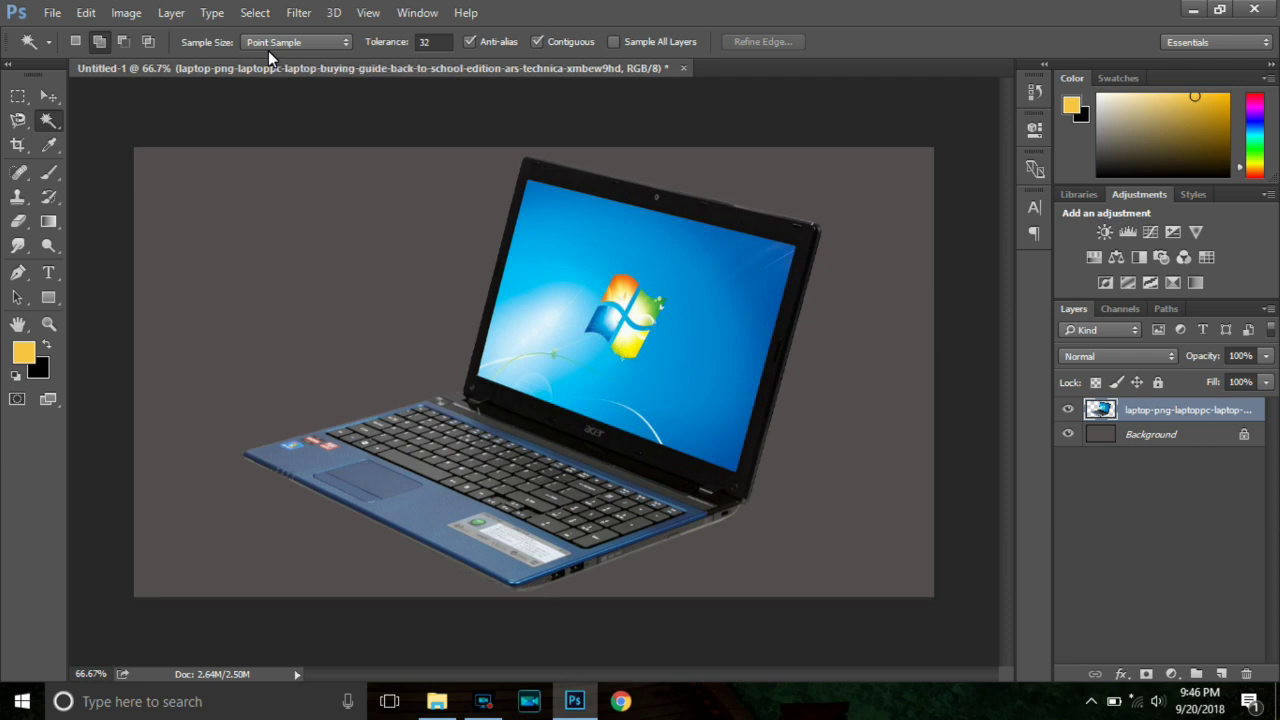
Place the movable-handball-goal-post-500x500 image from the File Explorer folder into the laptop document and commit the placement.
left_click(440, 701)
left_click(505, 143)
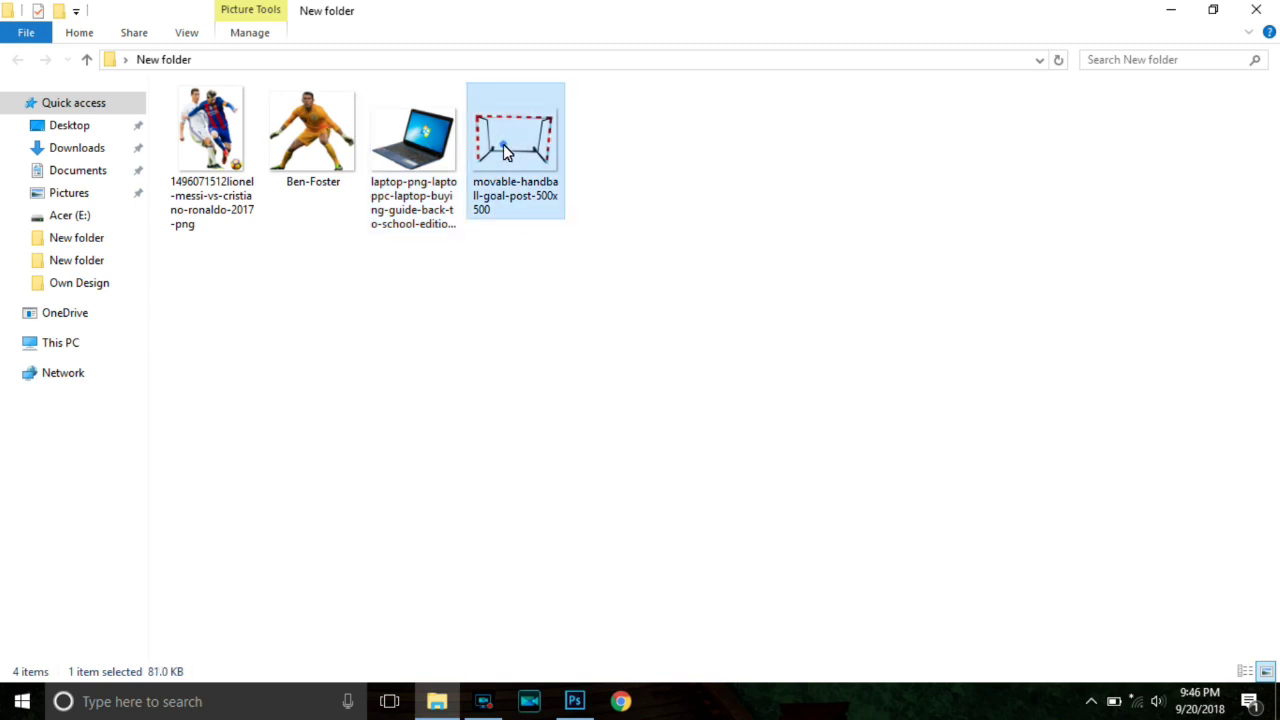
left_click_drag(506, 132, 573, 514)
left_click_drag(573, 350, 573, 345)
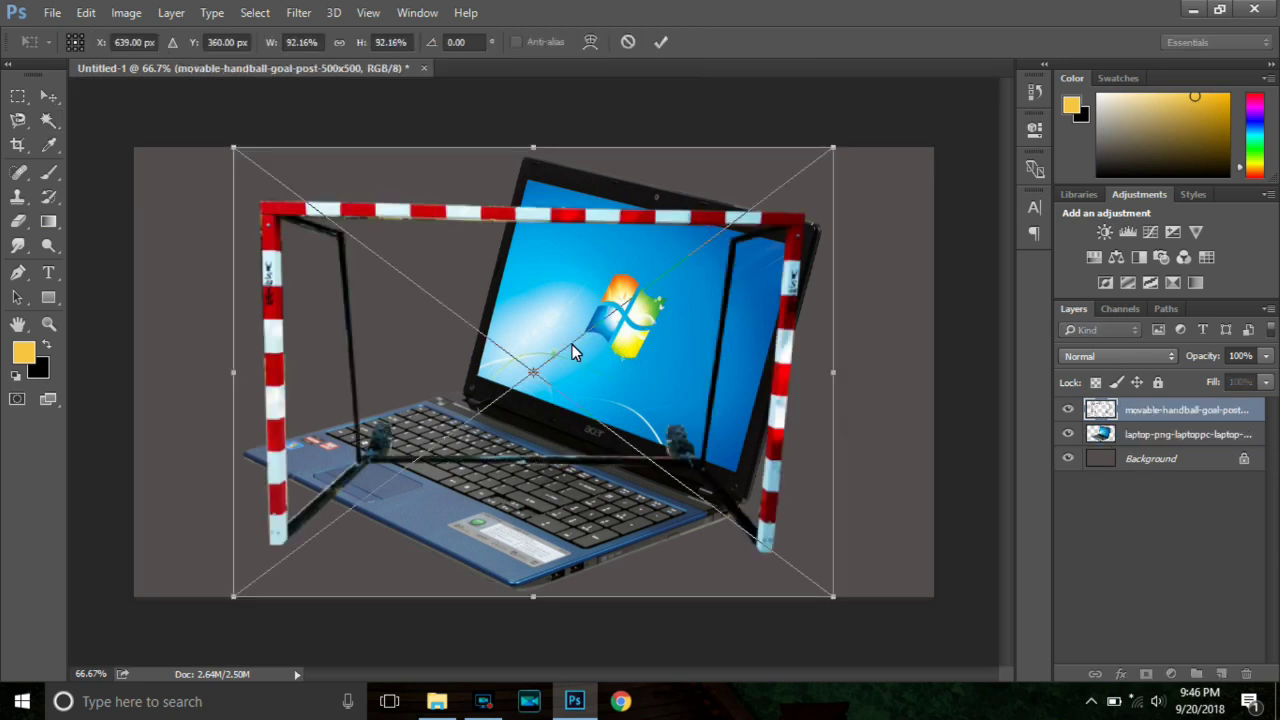
left_click(664, 43)
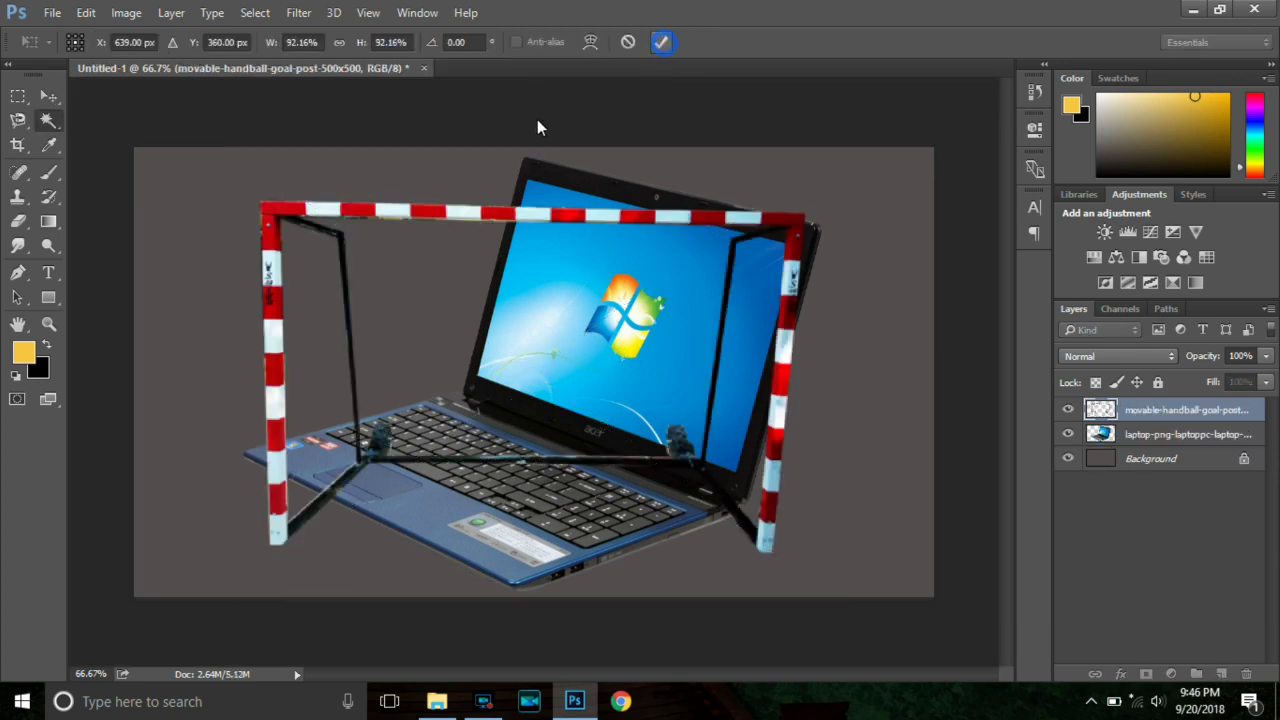
Scale the goal post proportionally to about 17% and move it onto the lower part of the laptop screen.
left_click(49, 96)
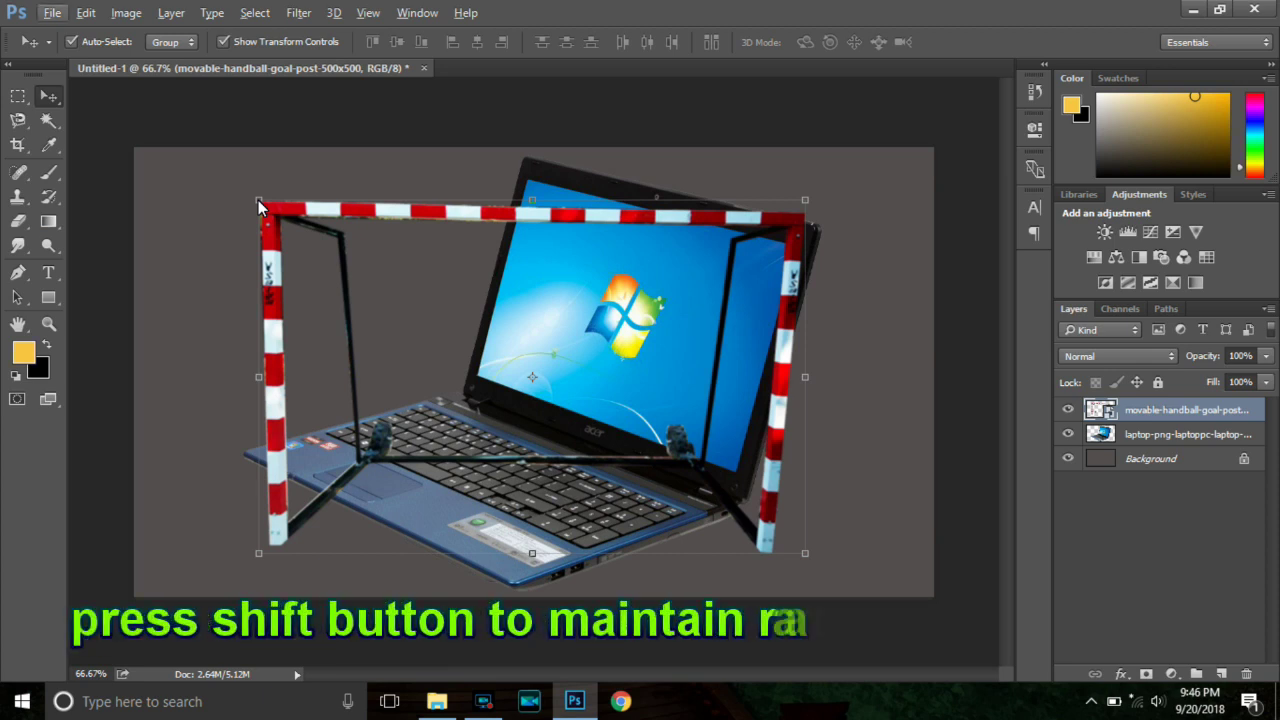
left_click_drag(258, 207, 281, 183)
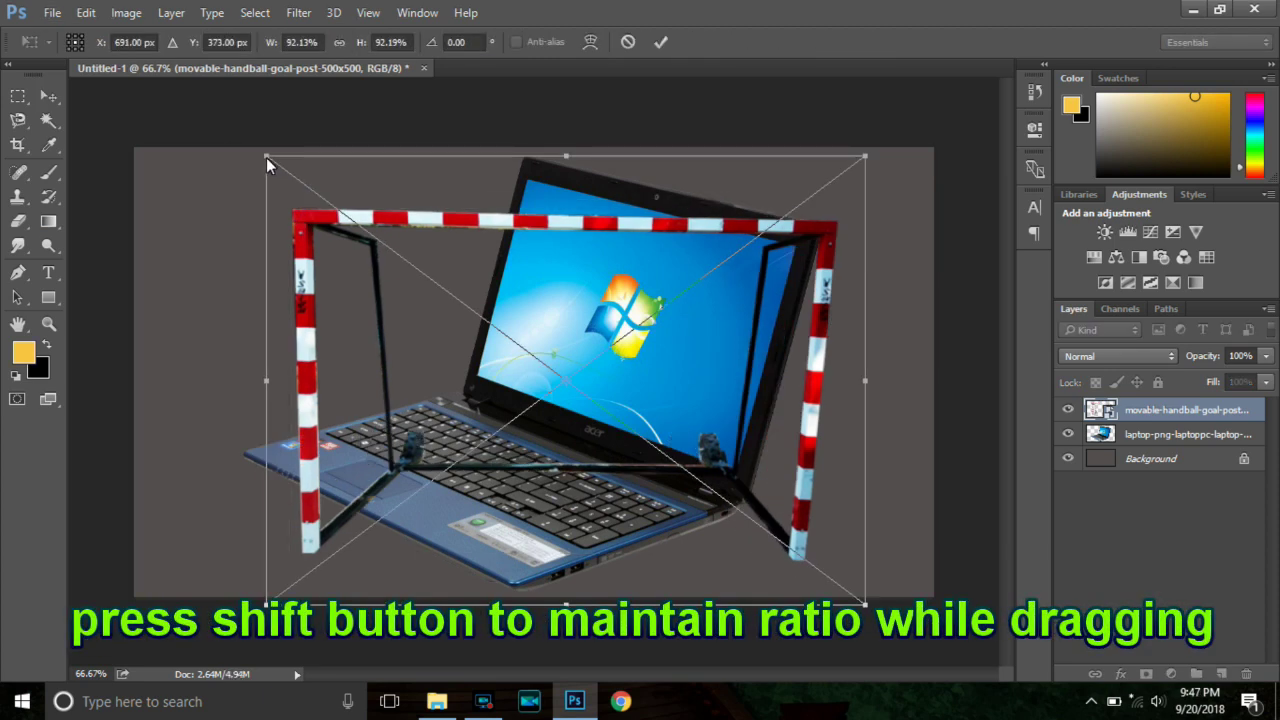
left_click_drag(266, 157, 778, 500)
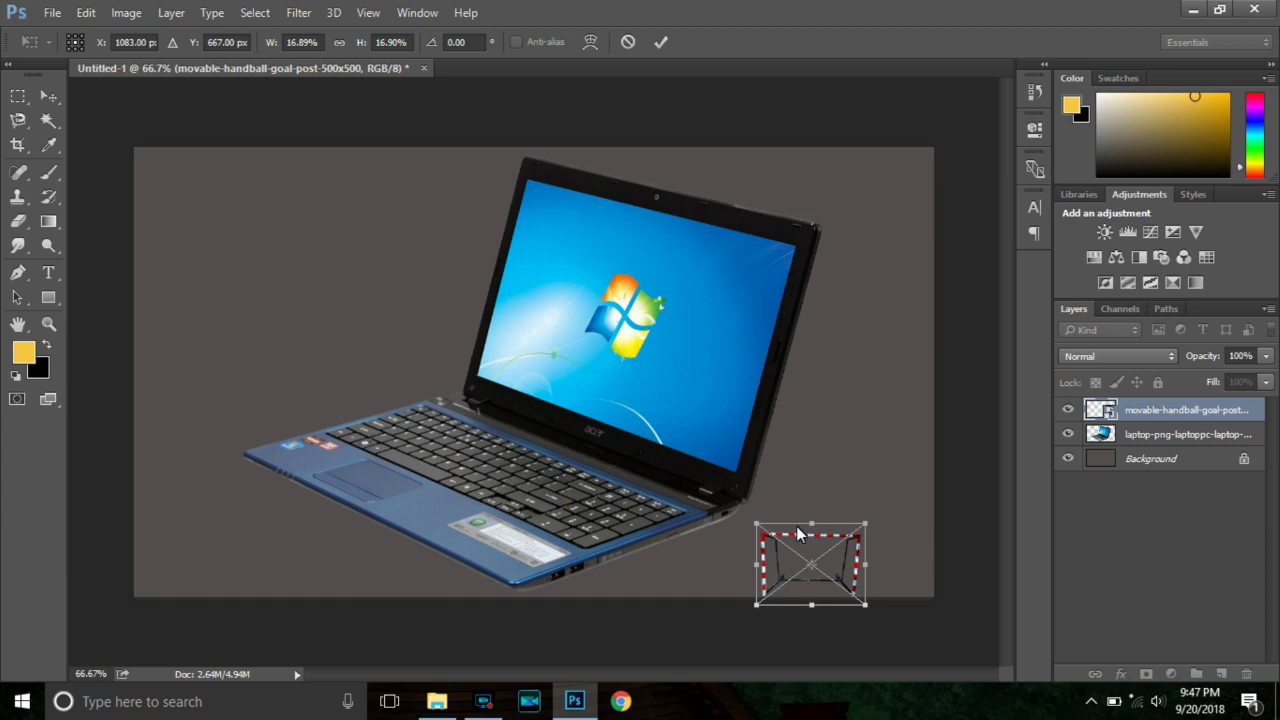
left_click_drag(797, 540, 580, 346)
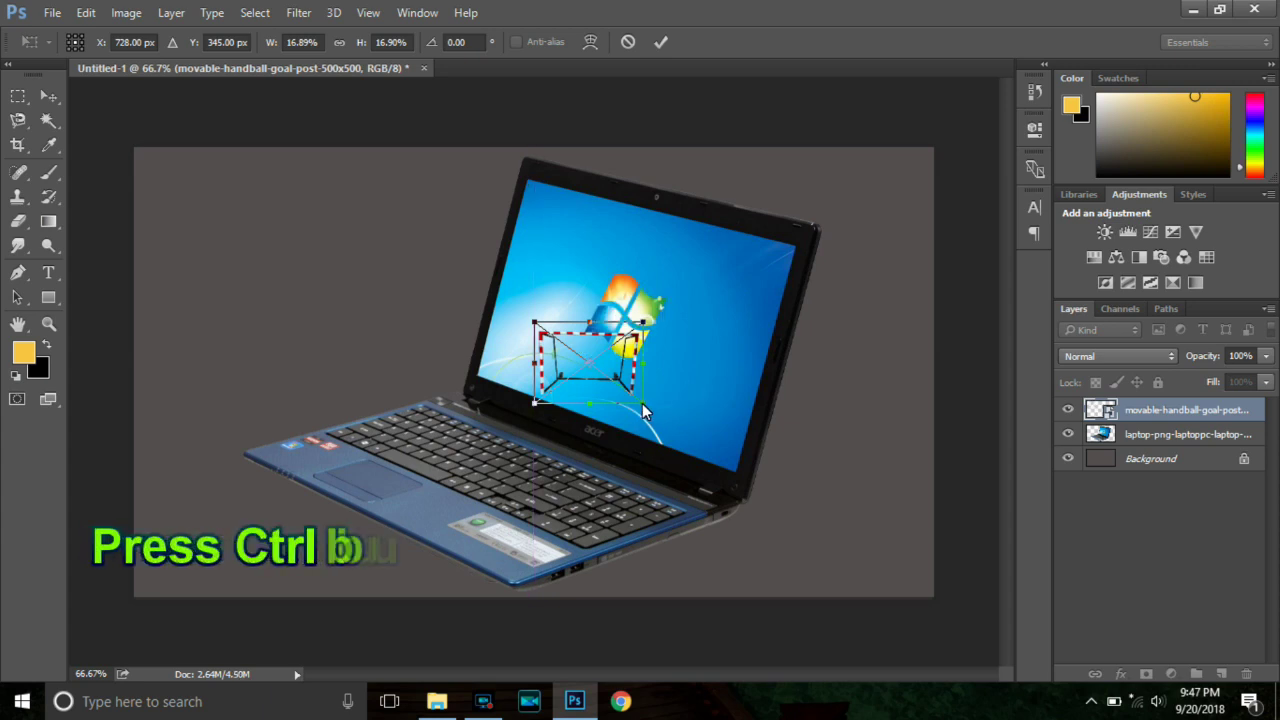
Distort the goal post's lower-right, upper-right and upper-left corners to match the laptop screen's perspective.
left_click_drag(644, 405, 625, 450)
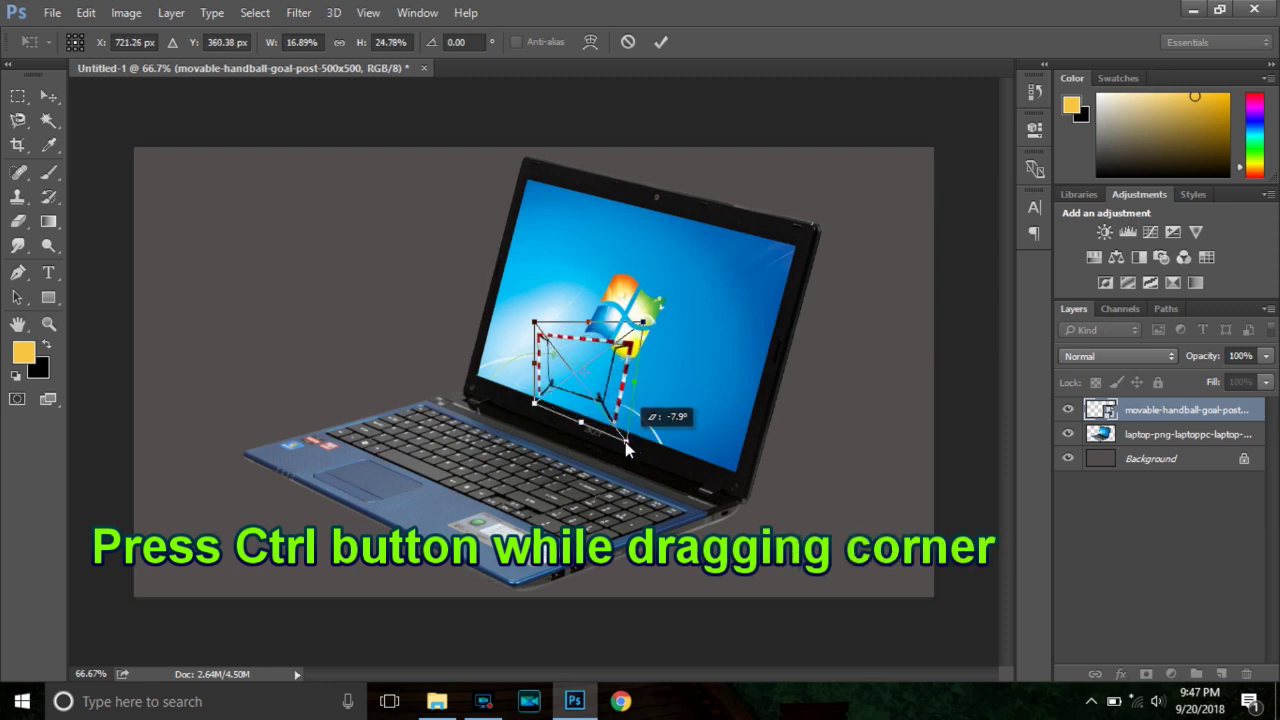
left_click_drag(625, 450, 625, 450)
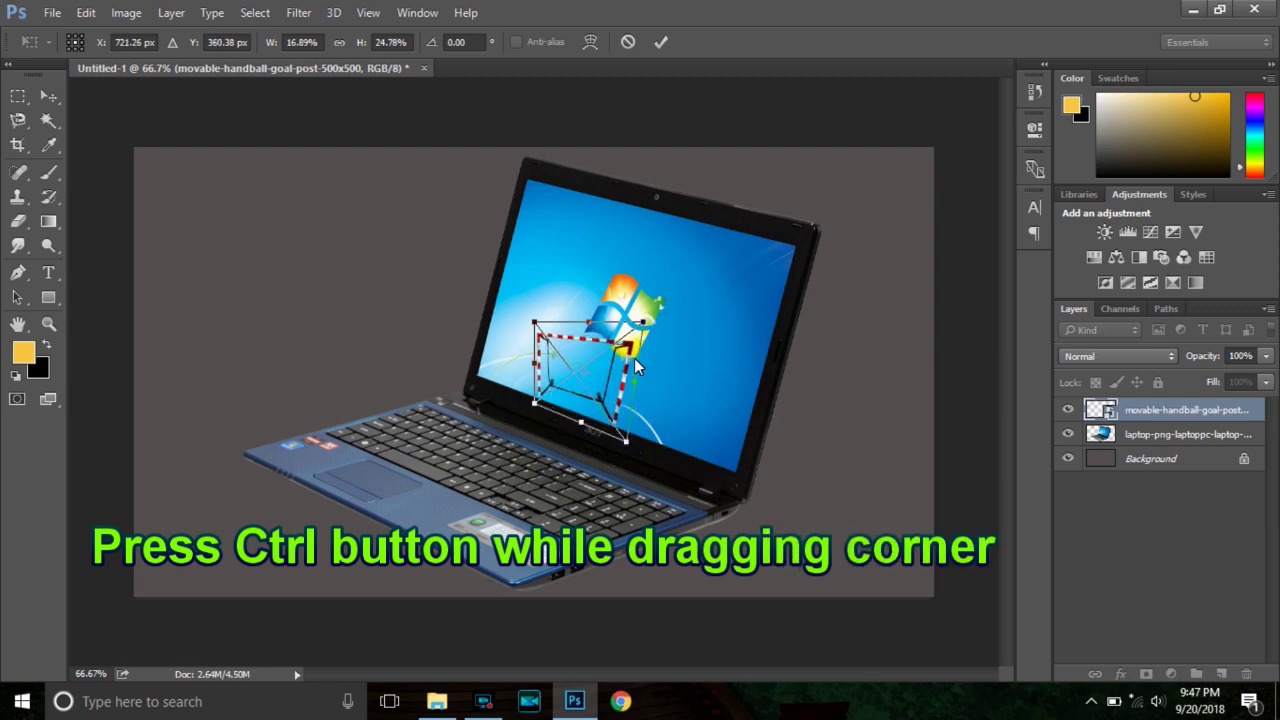
left_click_drag(643, 322, 648, 359)
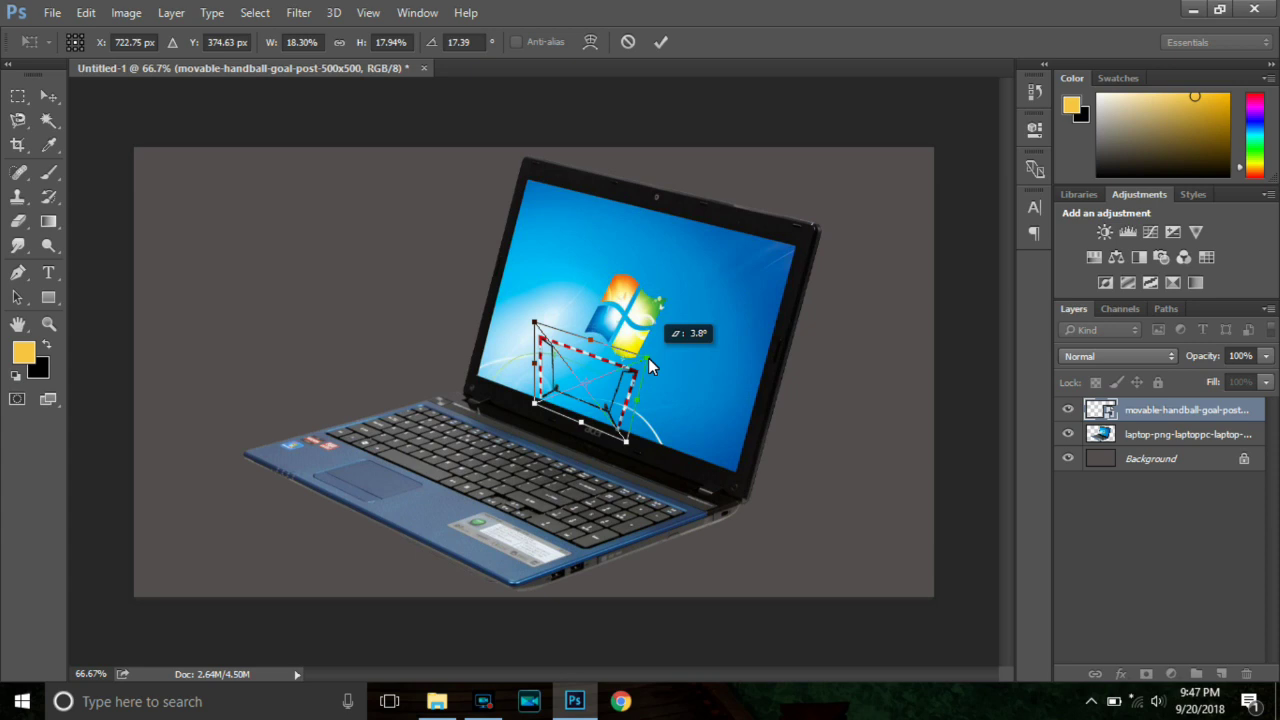
left_click_drag(648, 358, 648, 358)
left_click_drag(535, 326, 551, 338)
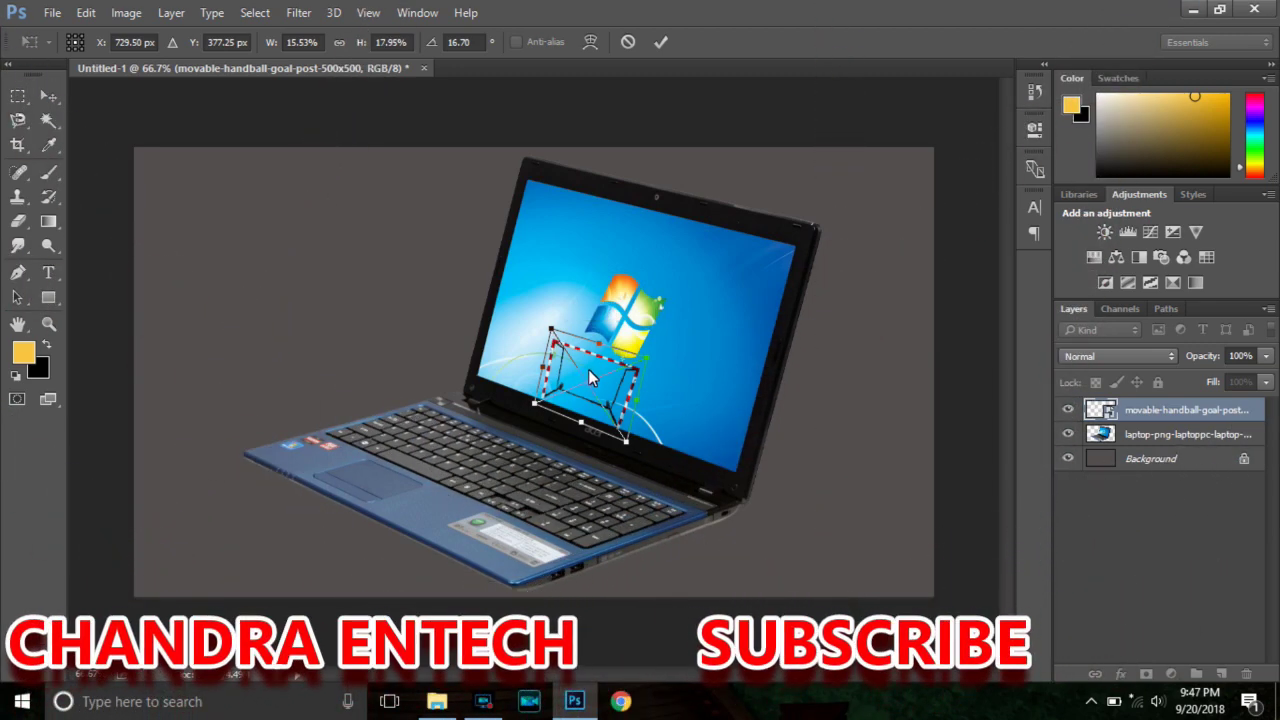
Shift the goal post right and slightly down to about X 756 px, Y 388 px, and apply the transform.
left_click_drag(591, 367, 602, 376)
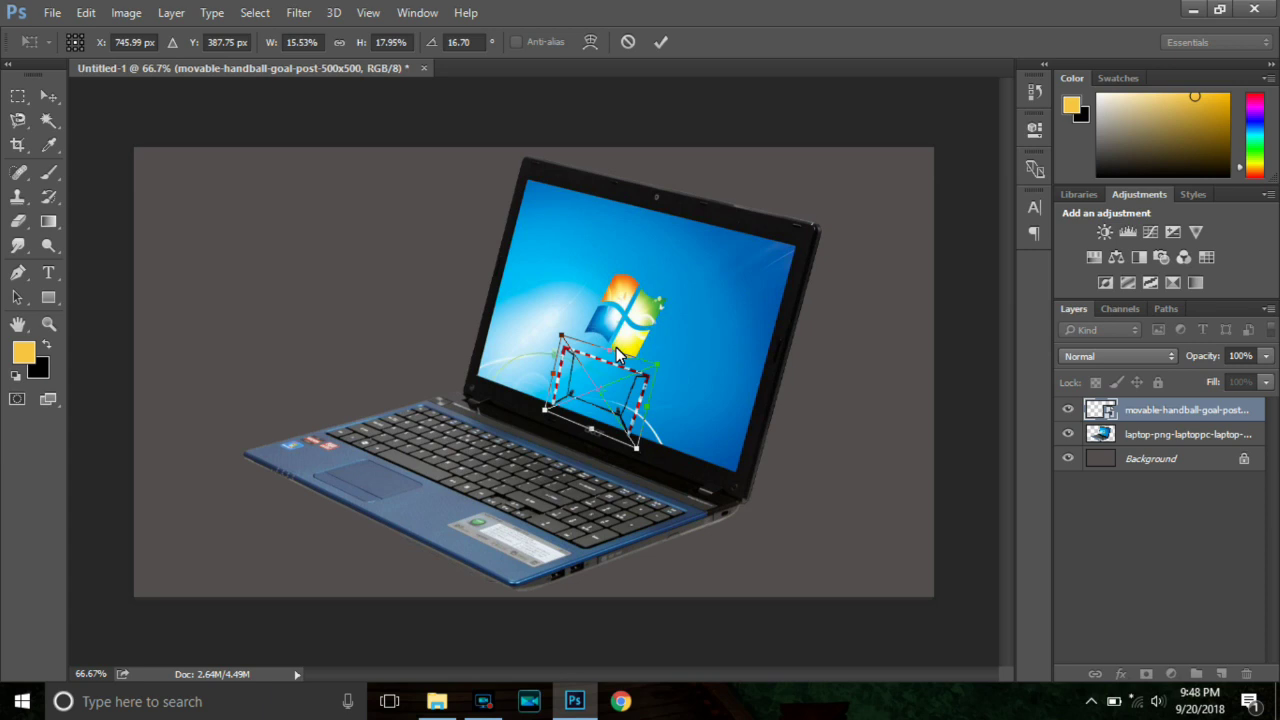
key("Right")
key("Right")
key("Right")
key("Right")
key("Right")
key("Right")
key("Right")
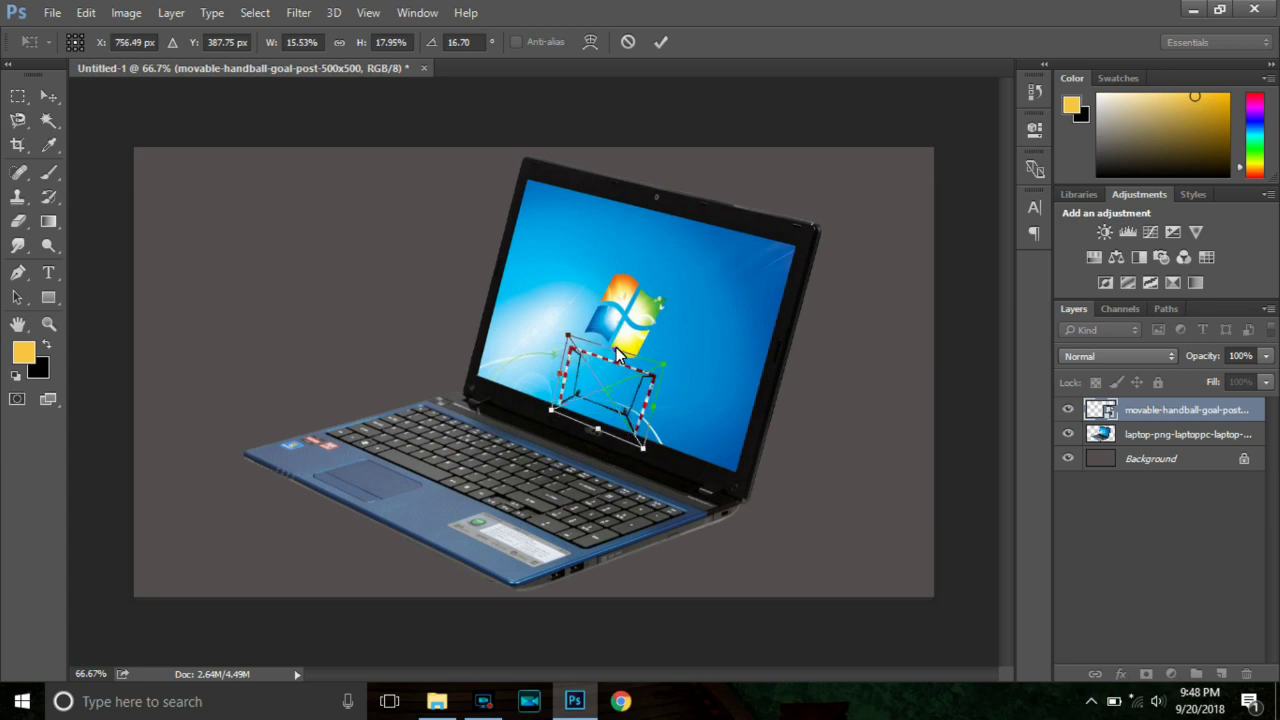
left_click(663, 41)
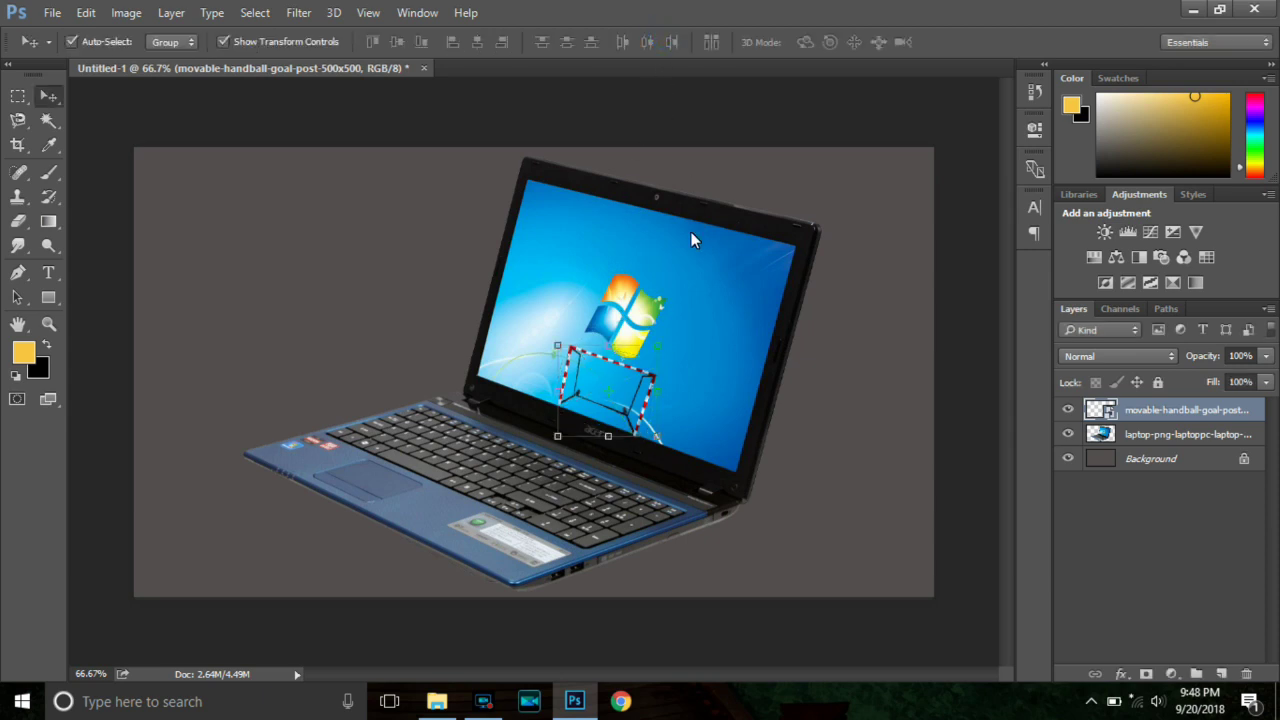
Rotate the goal post layer slightly, distort its upper-left corner a little inward, and apply the transform.
left_click(675, 283)
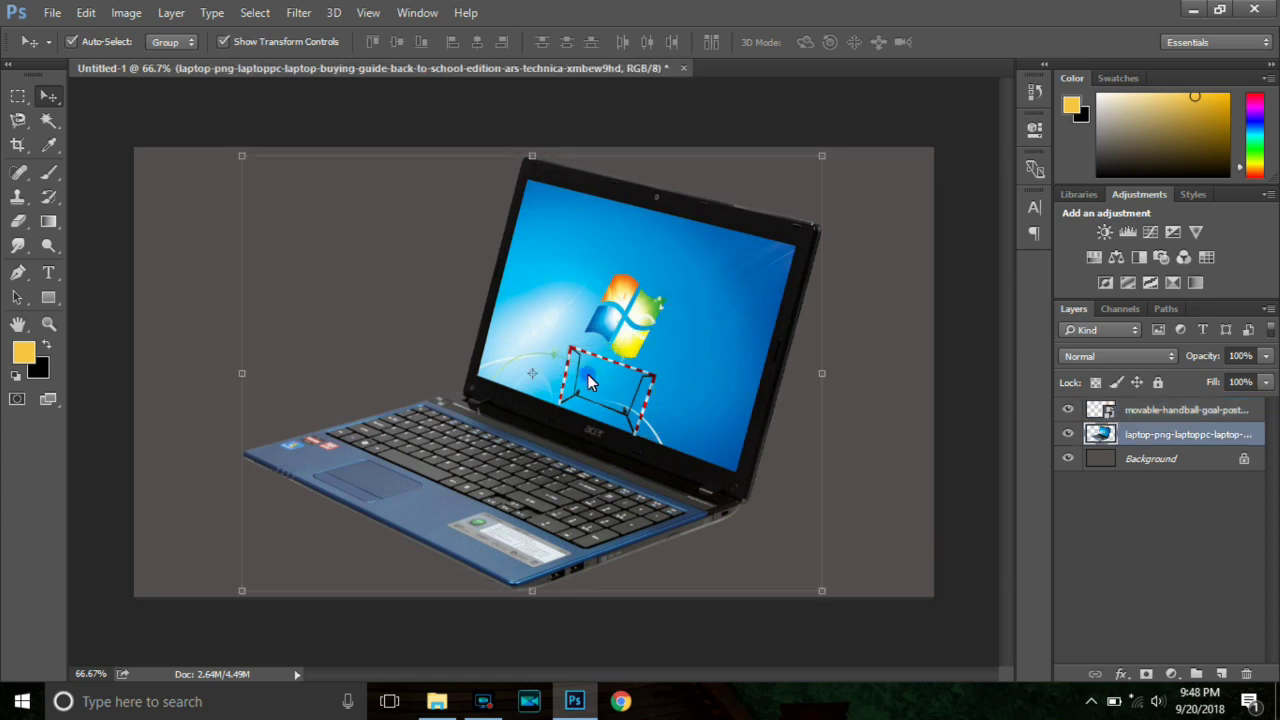
left_click(1165, 412)
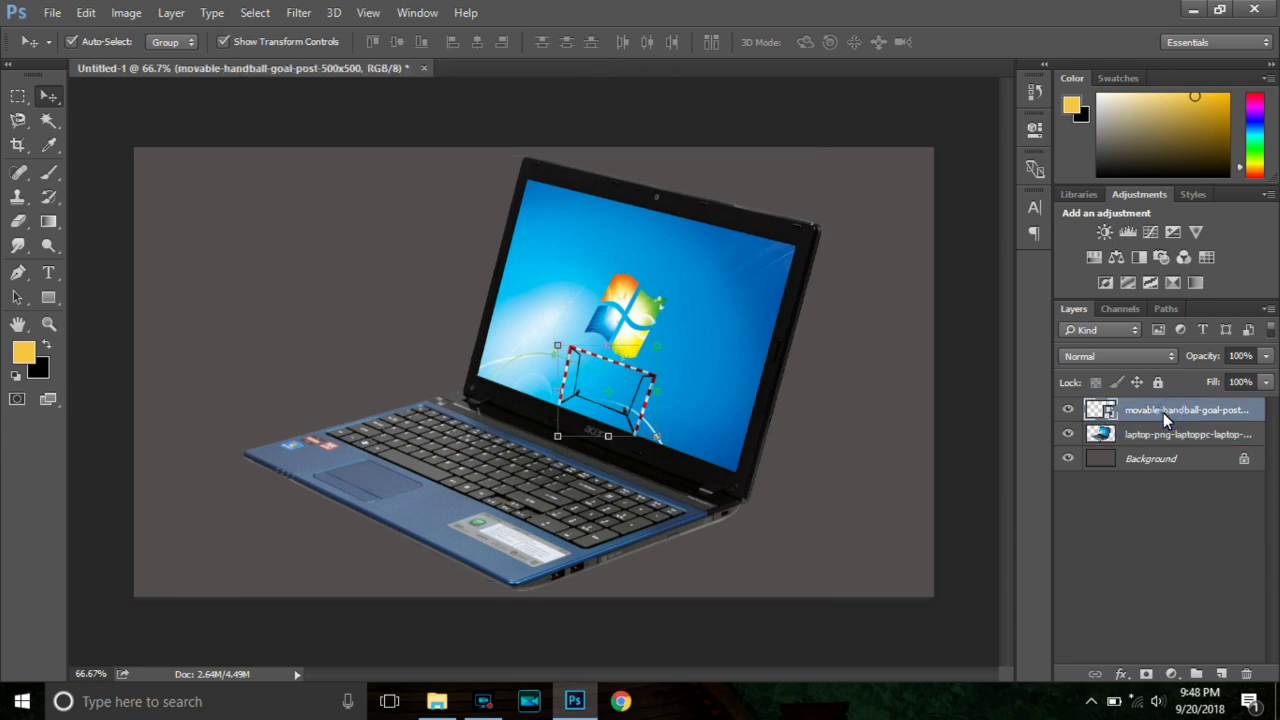
left_click(555, 438)
left_click_drag(554, 435, 555, 437)
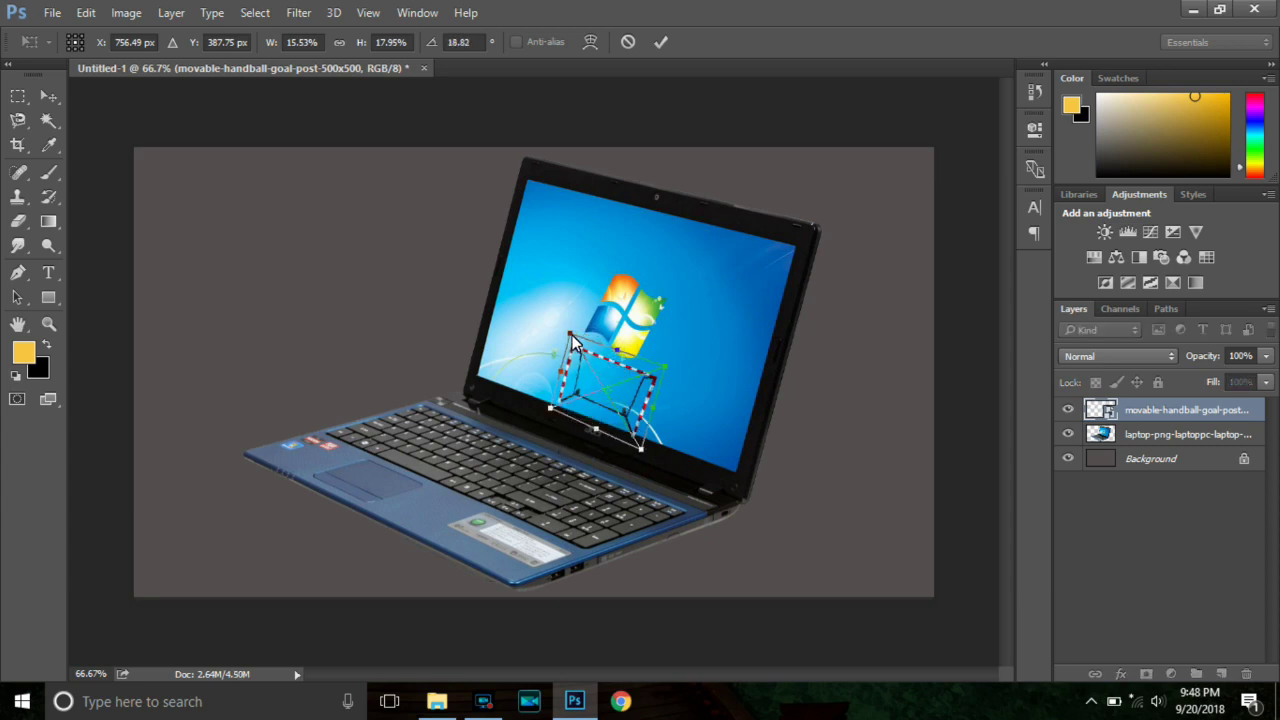
left_click_drag(573, 342, 575, 346)
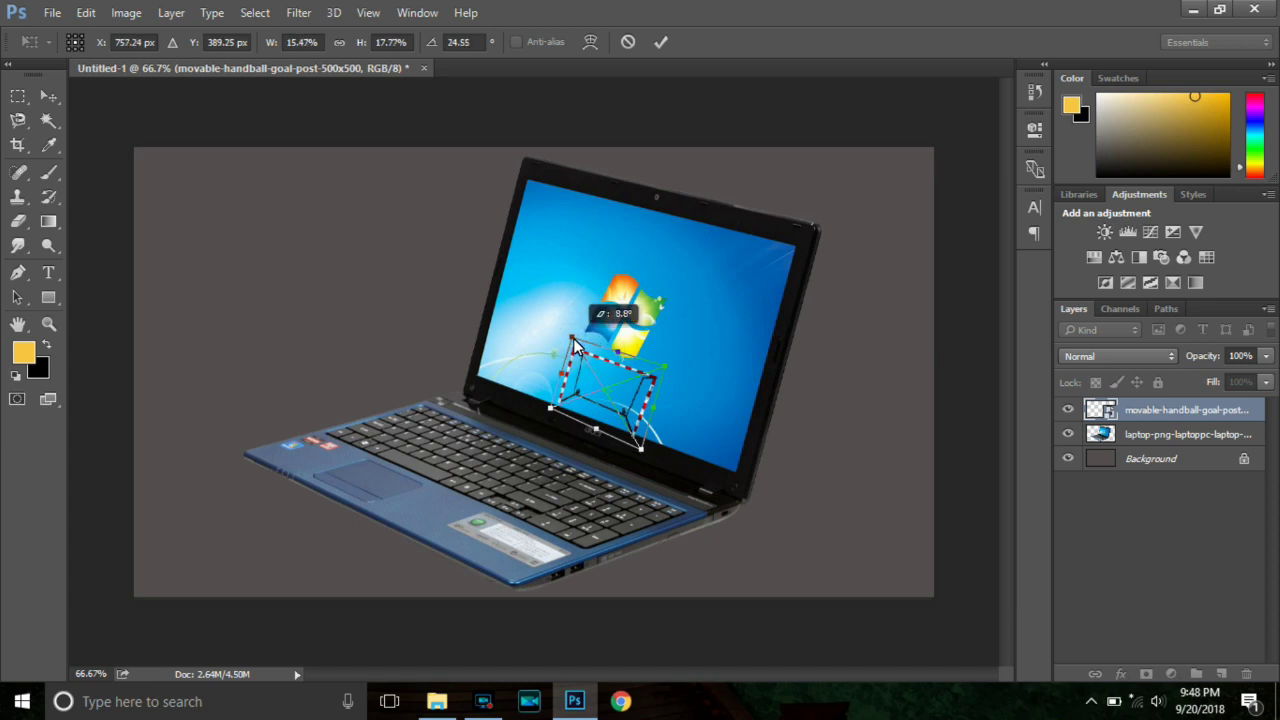
left_click_drag(575, 346, 576, 346)
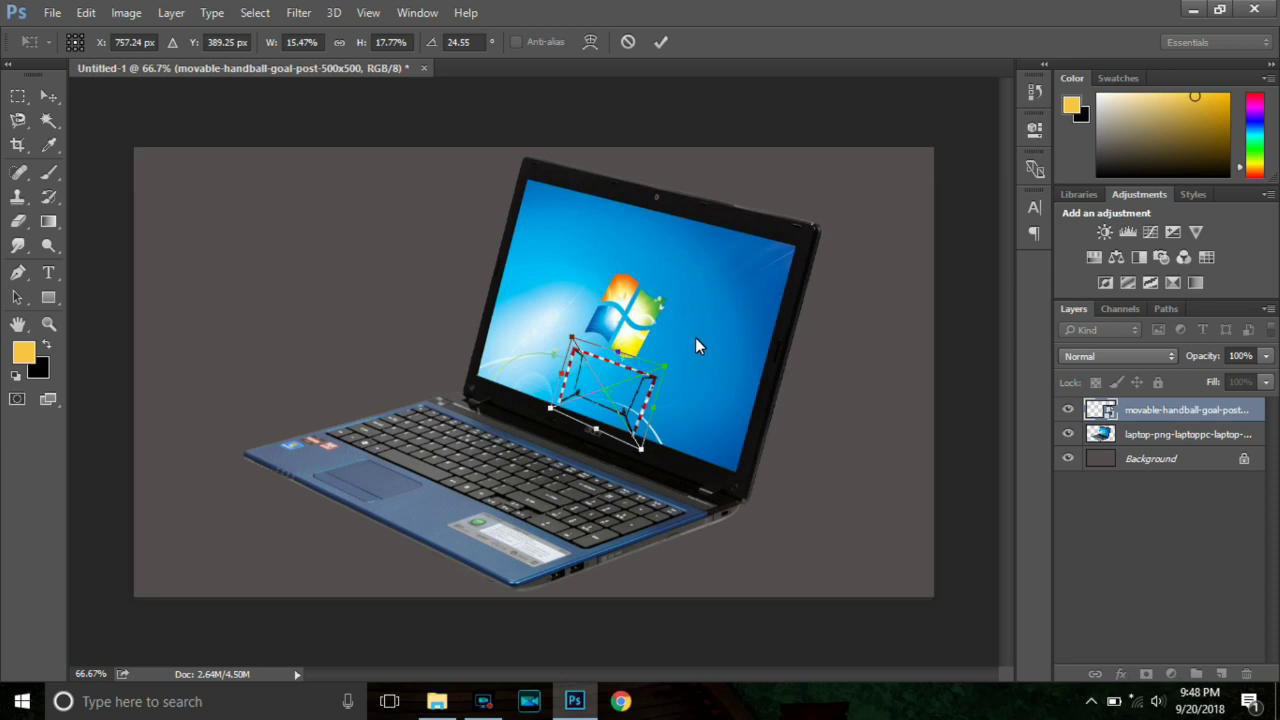
left_click(664, 44)
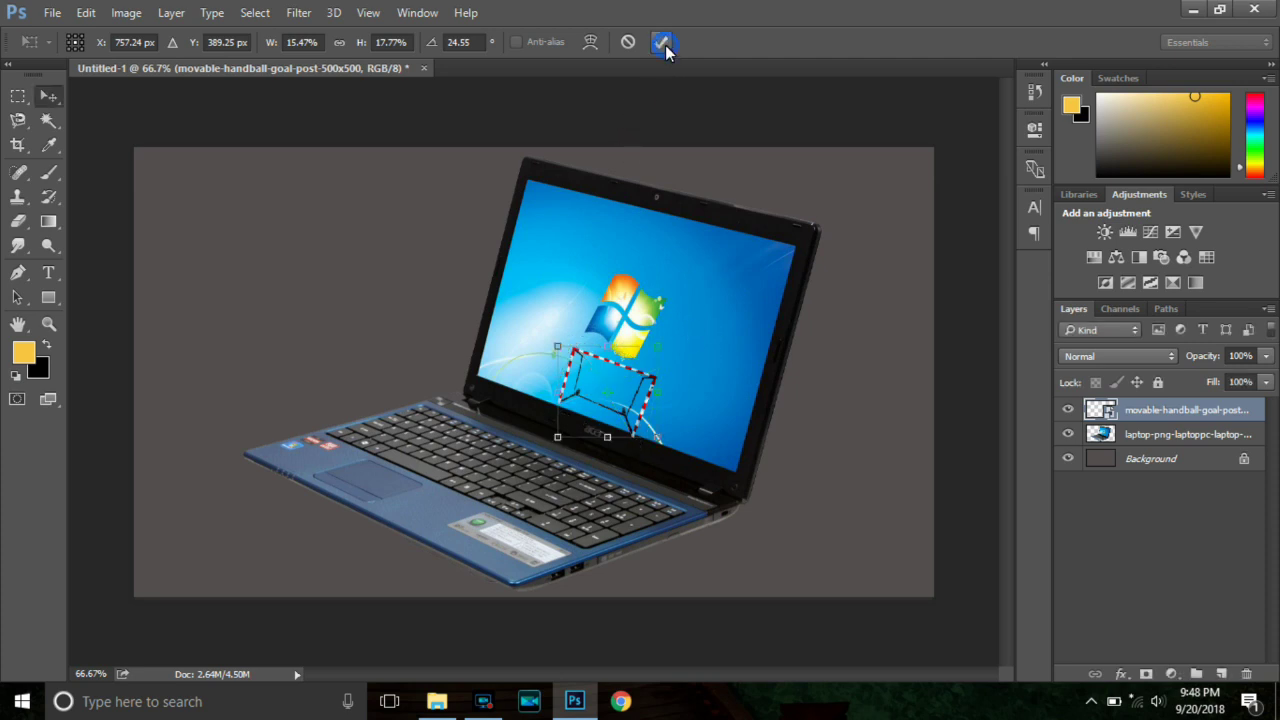
Rotate the goal post to about 21.6°, stretch its lower-left corner slightly outward, move it up to about Y 386 px, and apply the transform.
left_click(441, 252)
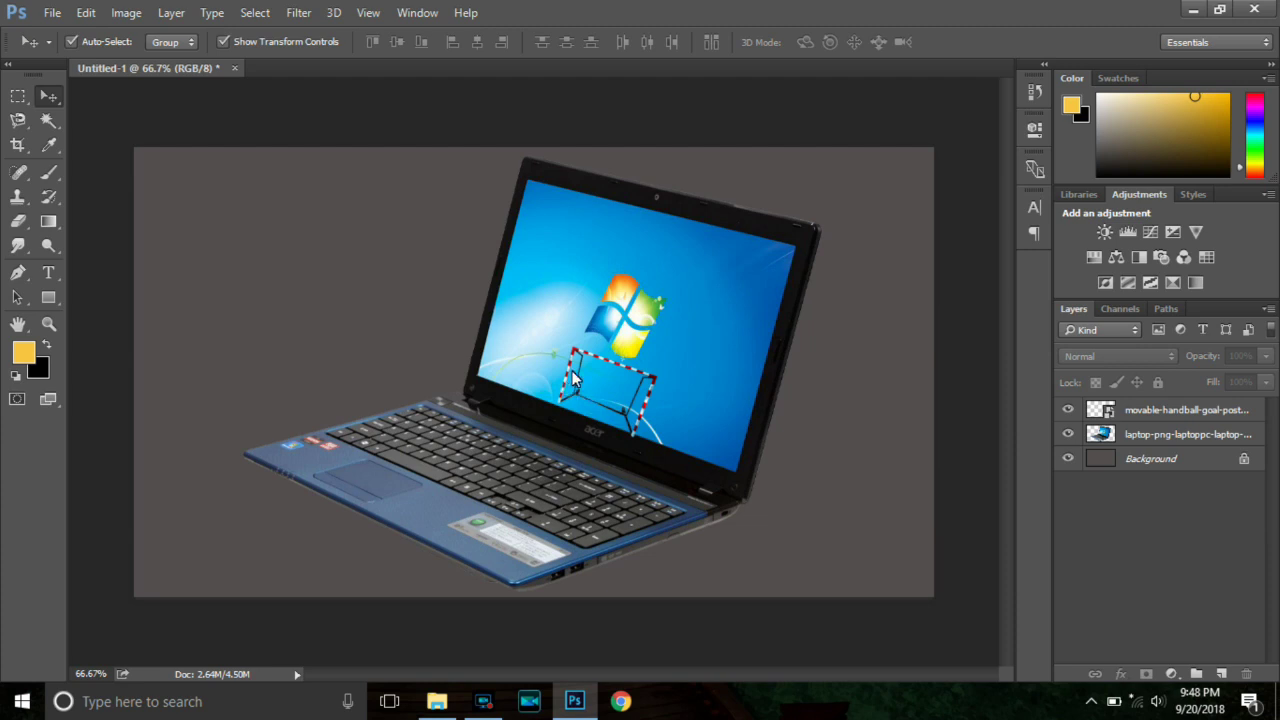
left_click(582, 356)
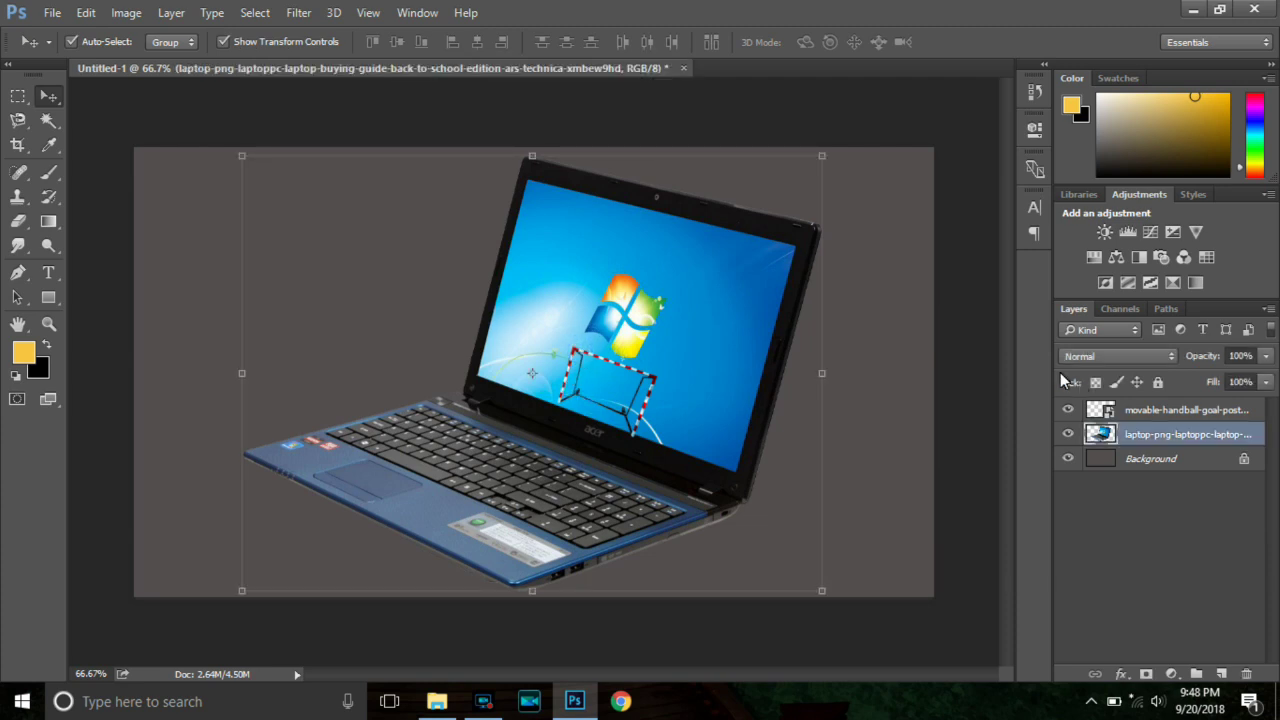
left_click(1100, 412)
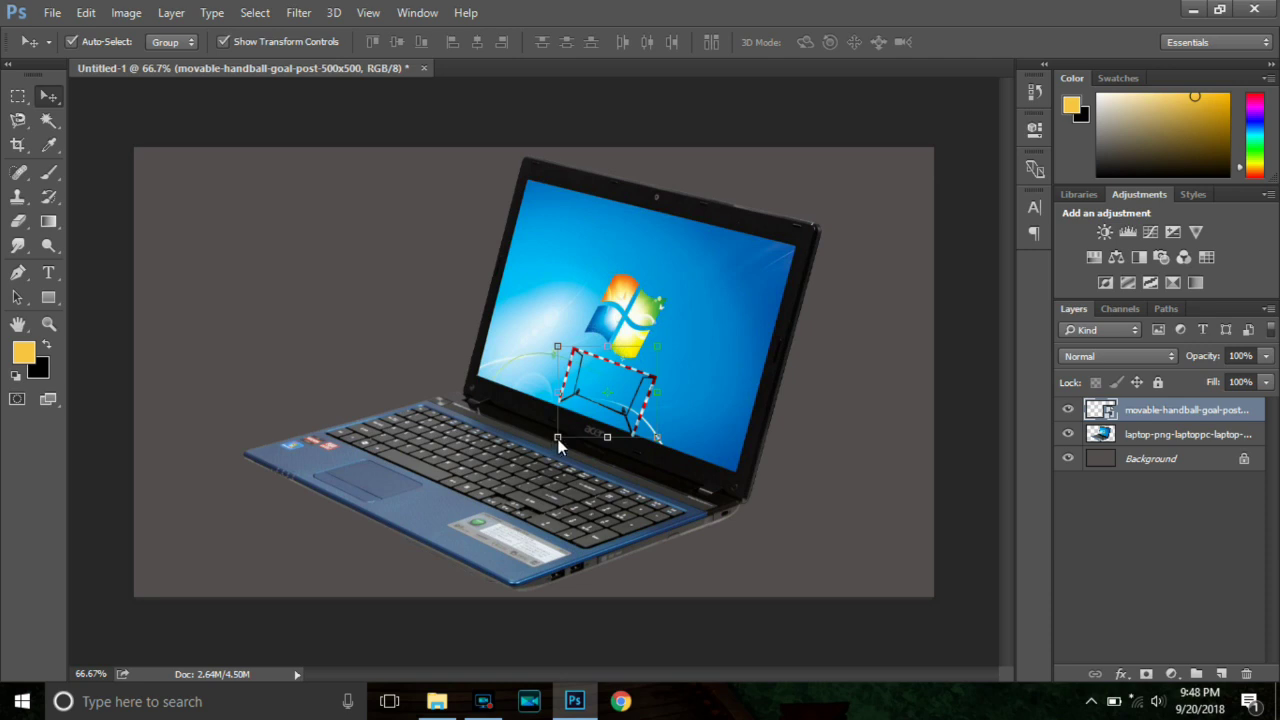
left_click_drag(558, 439, 555, 444)
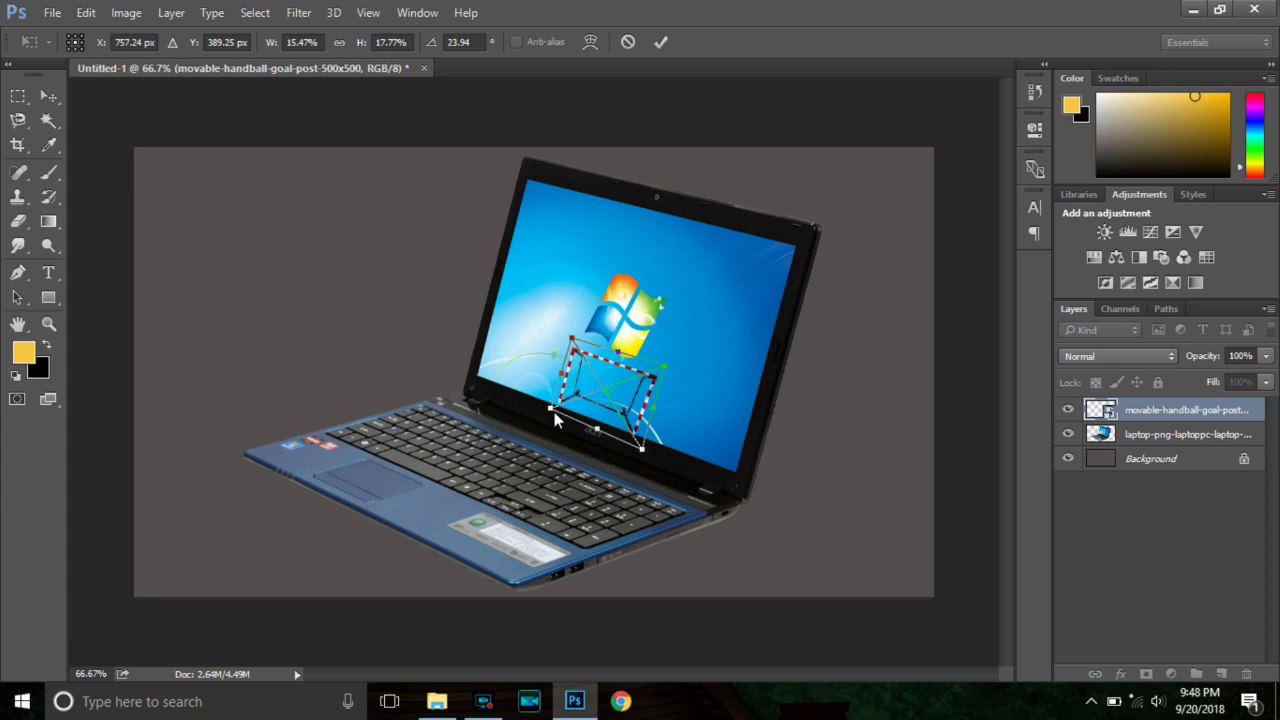
left_click_drag(554, 412, 552, 417)
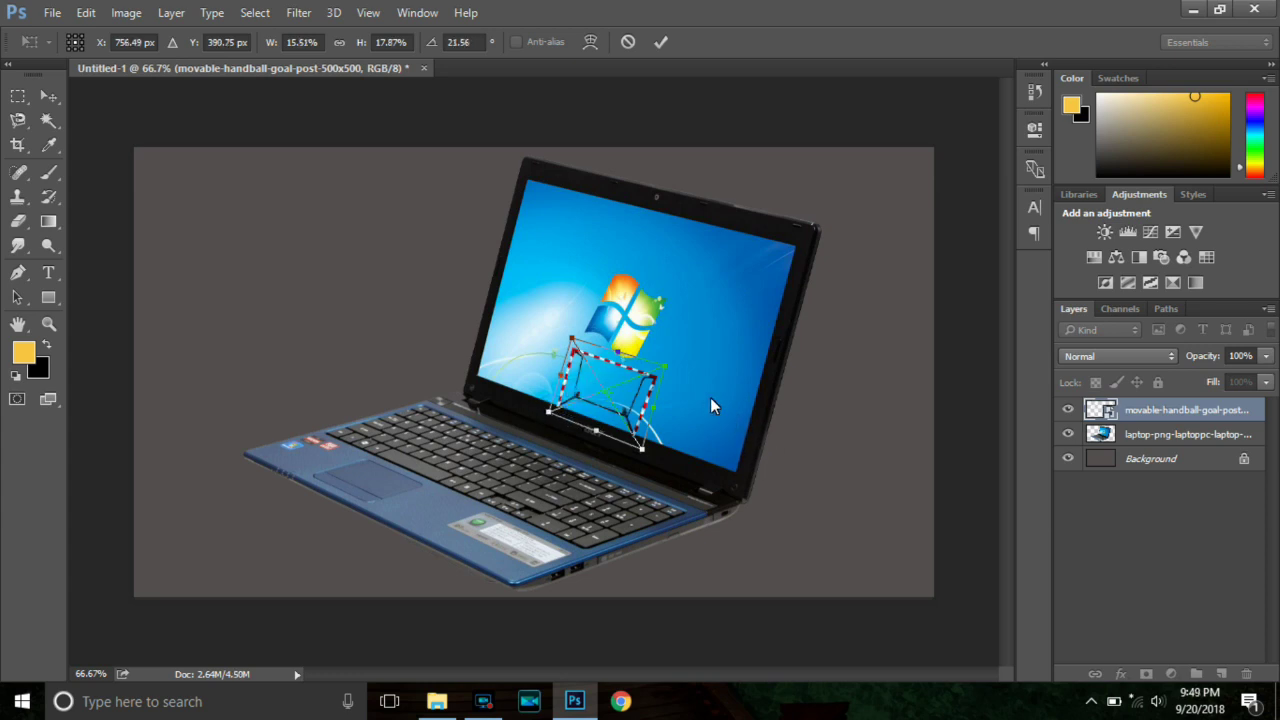
key("Up")
key("Up")
key("Up")
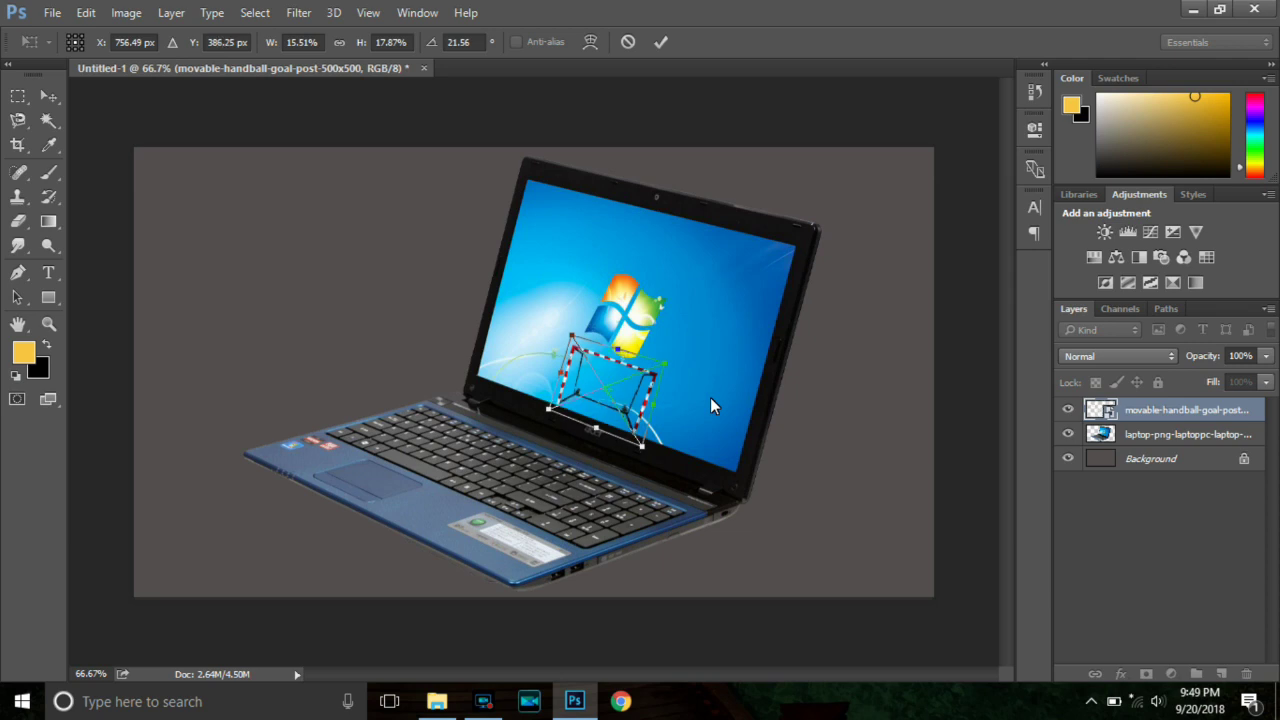
left_click(661, 44)
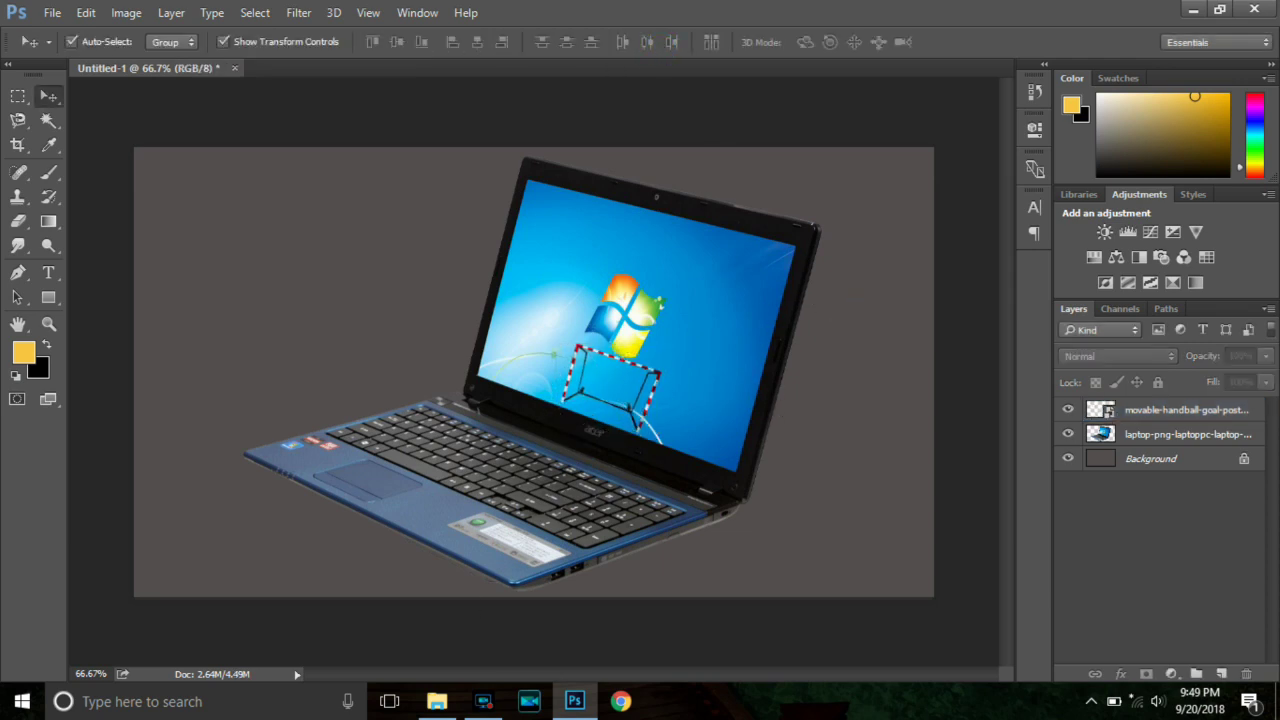
Place the Messi and Ronaldo image from the folder, scale it to about 6.7%, and position it on the laptop's touchpad area.
left_click(450, 704)
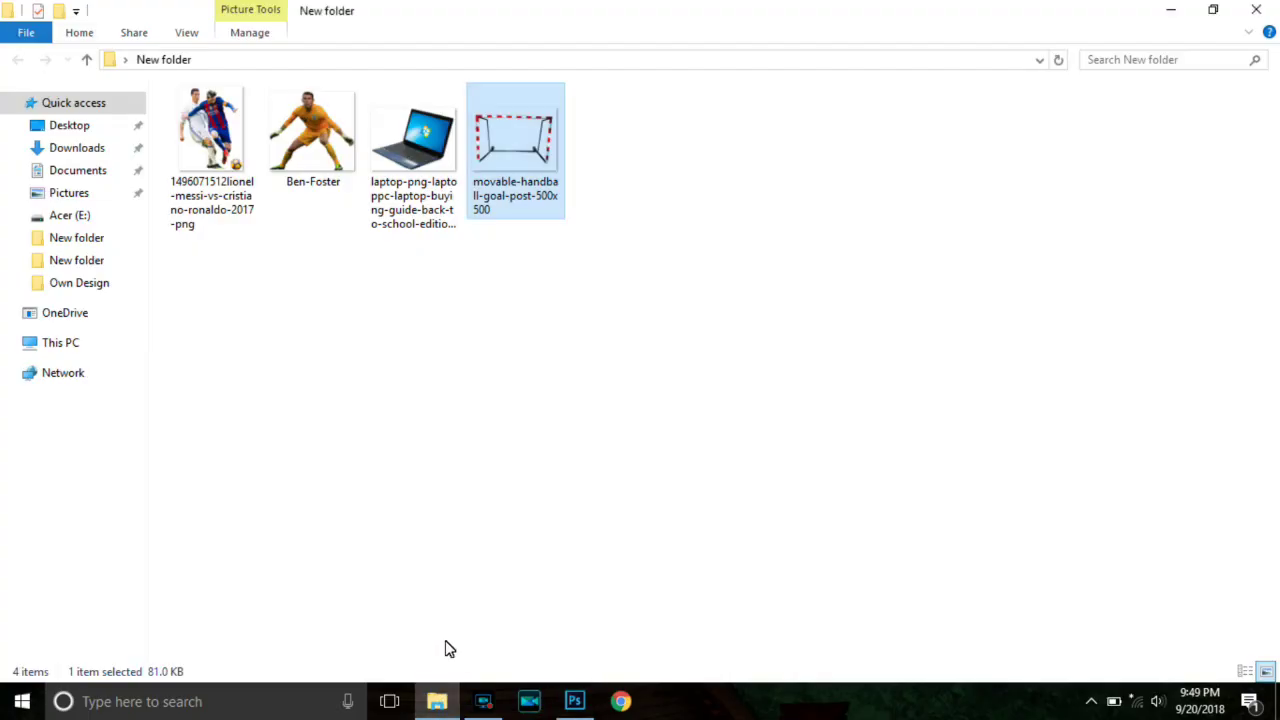
left_click(227, 125)
left_click_drag(227, 125, 341, 437)
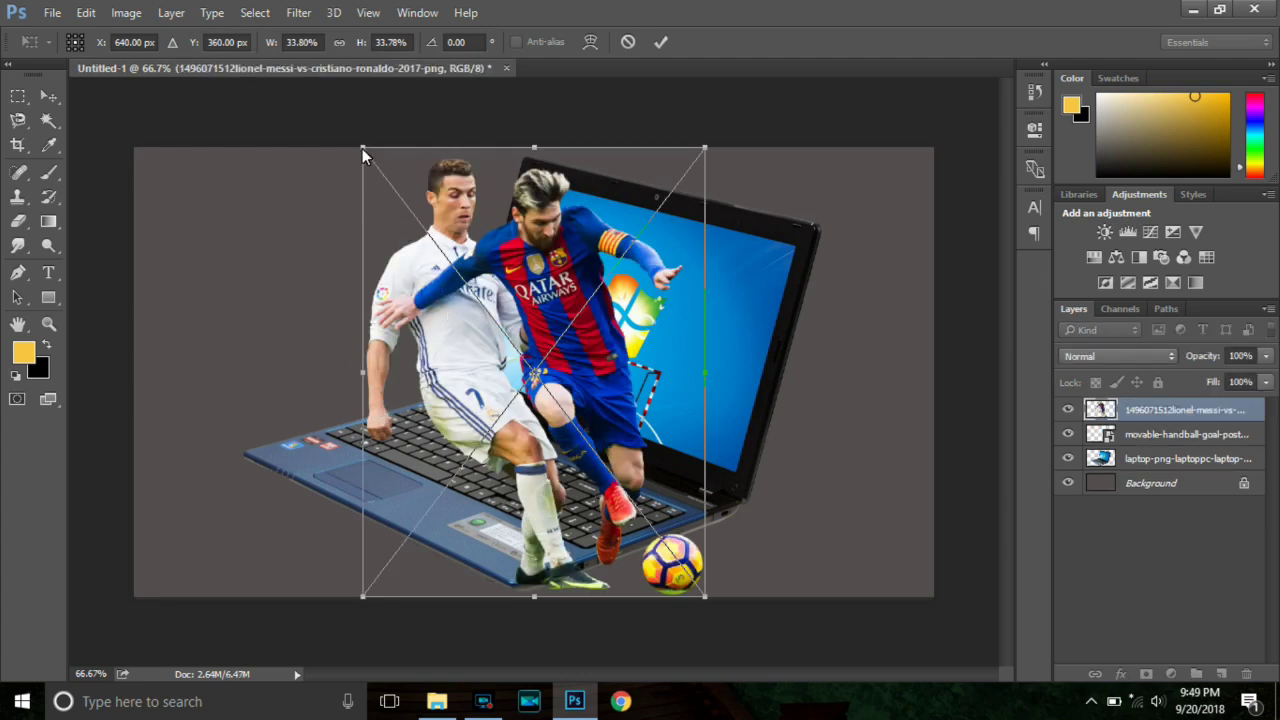
left_click_drag(362, 147, 652, 488)
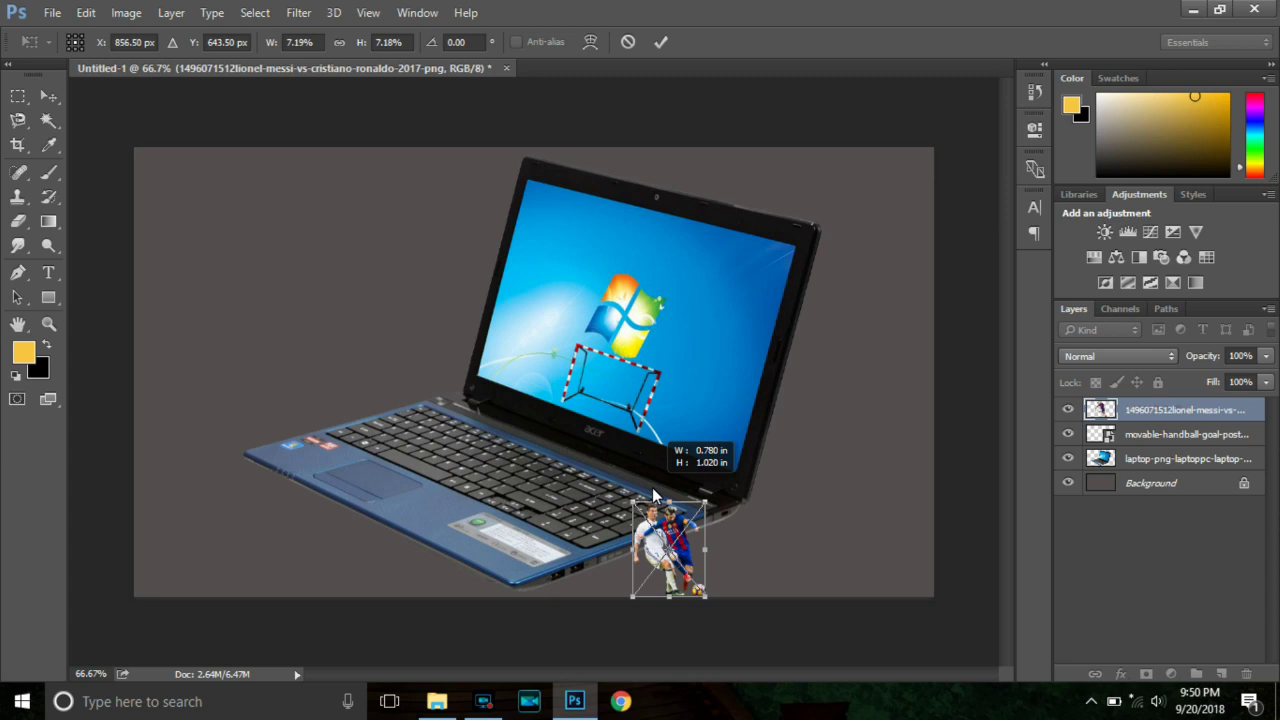
left_click_drag(652, 487, 656, 494)
left_click_drag(676, 537, 364, 412)
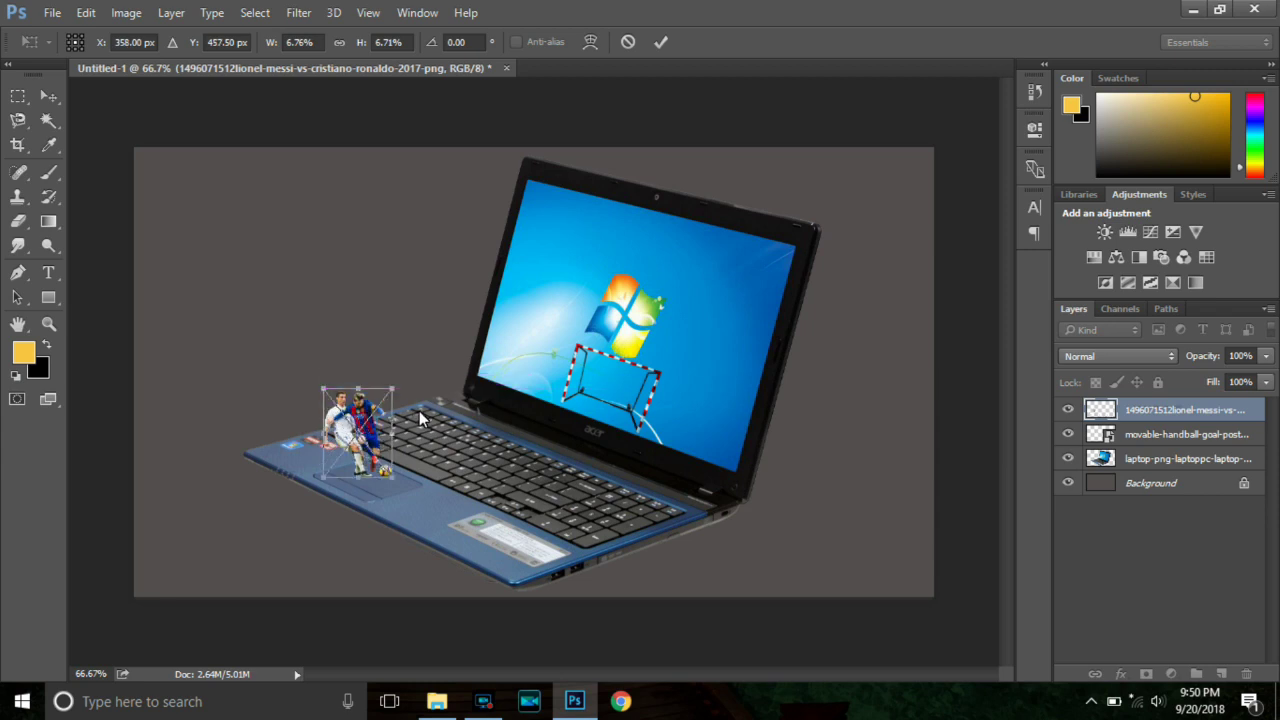
left_click(661, 44)
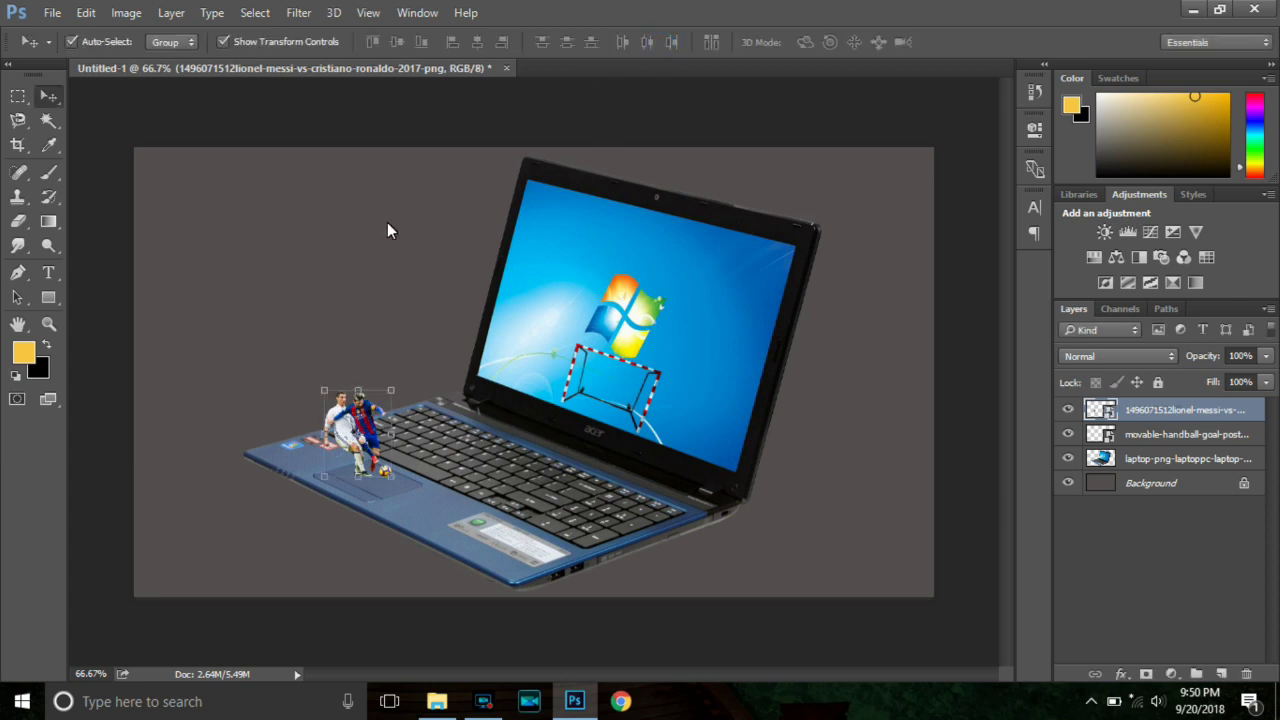
Place the Ben-Foster image inside the goal post, scaled to about 18% and rotated about 21.3°, and apply the transform.
left_click(437, 701)
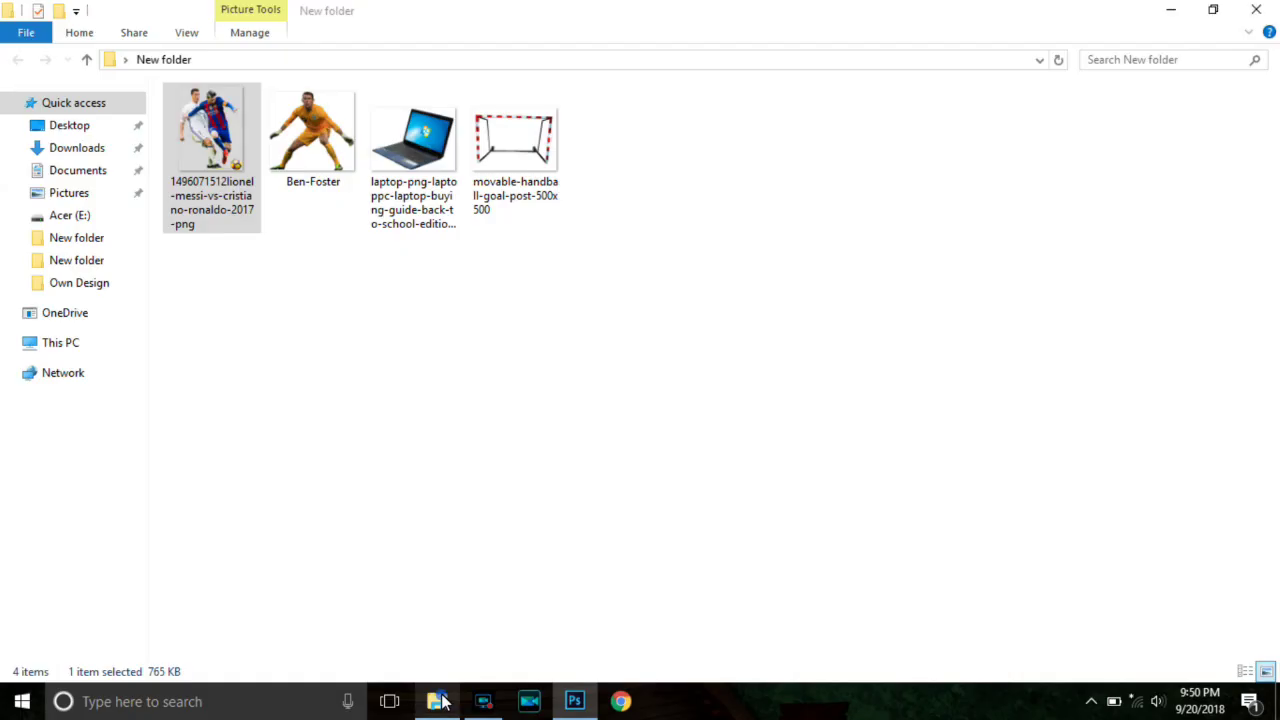
left_click(318, 135)
left_click_drag(322, 135, 565, 377)
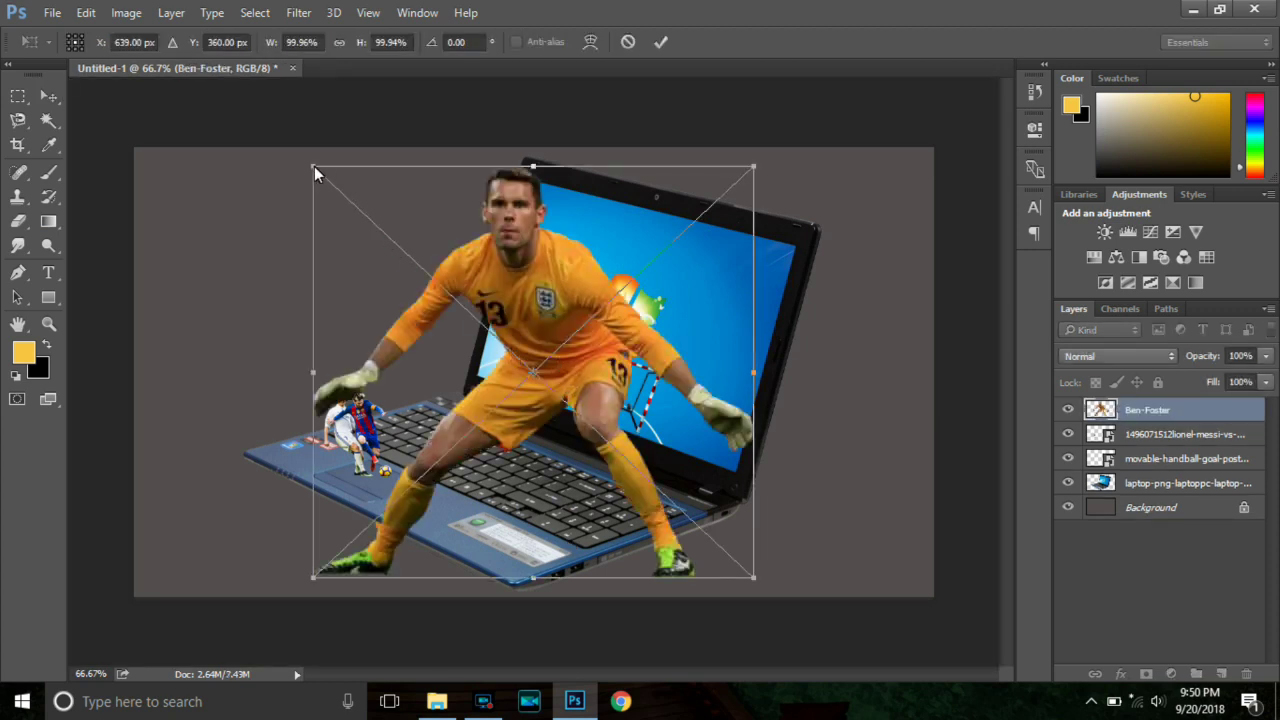
left_click_drag(312, 166, 577, 351)
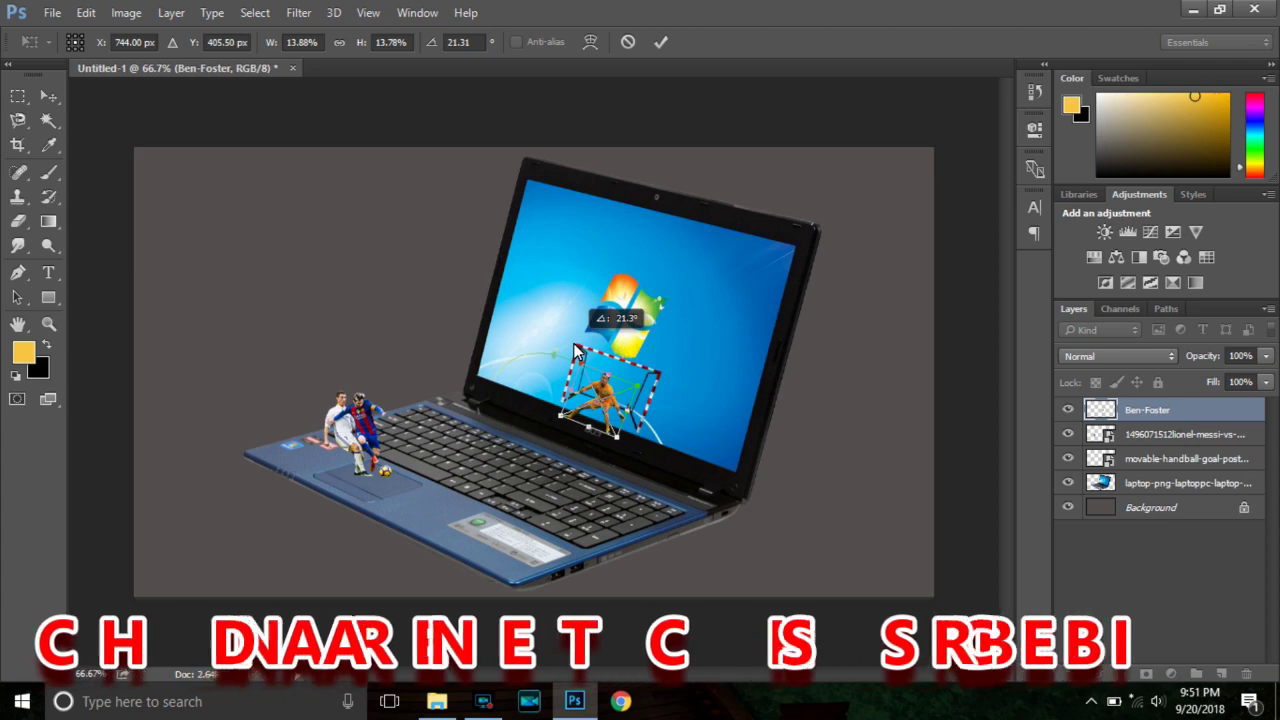
mouse_move(600, 393)
left_mouse_down()
mouse_move(605, 380)
mouse_move(610, 390)
left_mouse_up()
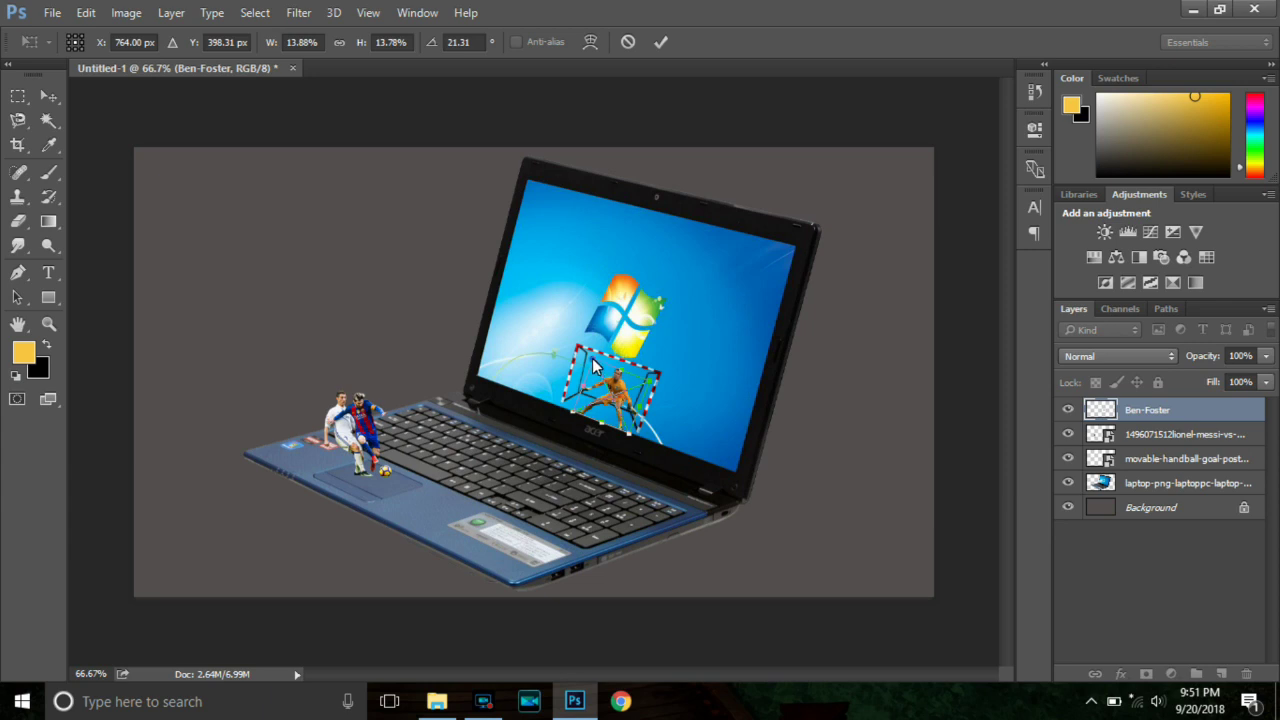
left_click_drag(580, 348, 585, 340)
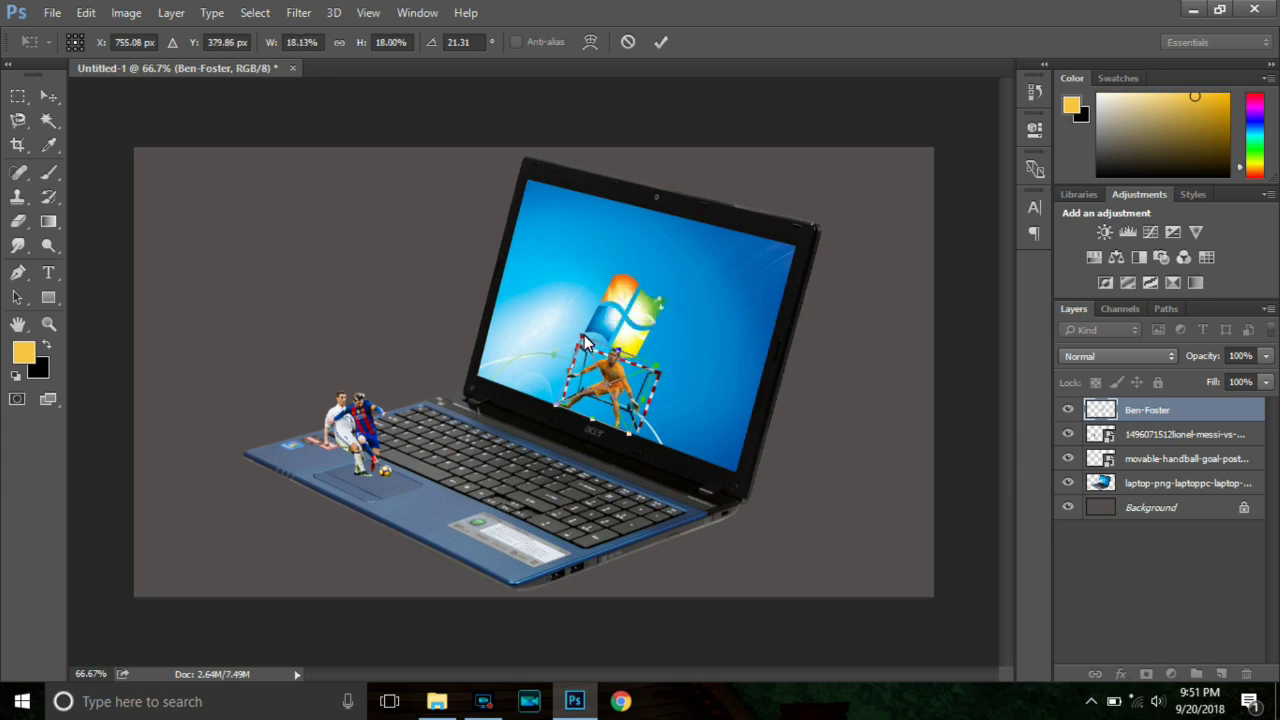
left_click(660, 42)
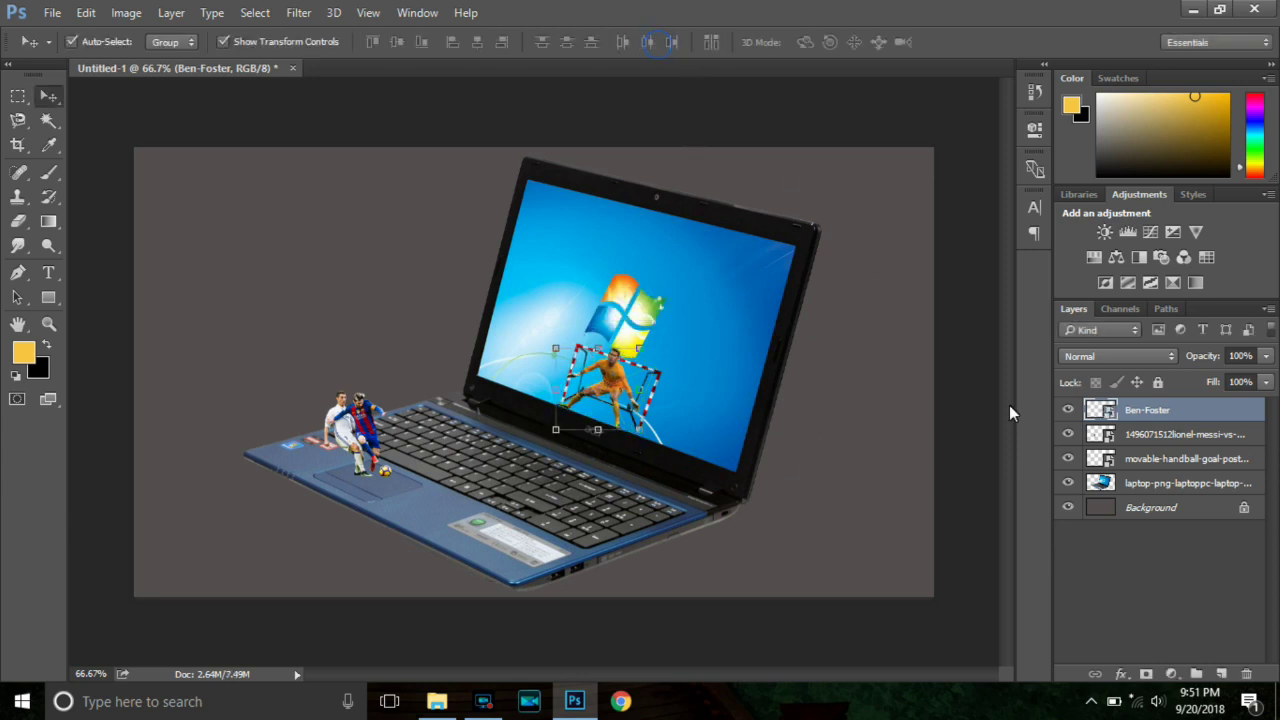
Enlarge the Messi and Ronaldo layer to about 9.7% from its upper-left corner and apply the transform.
left_click(1155, 436)
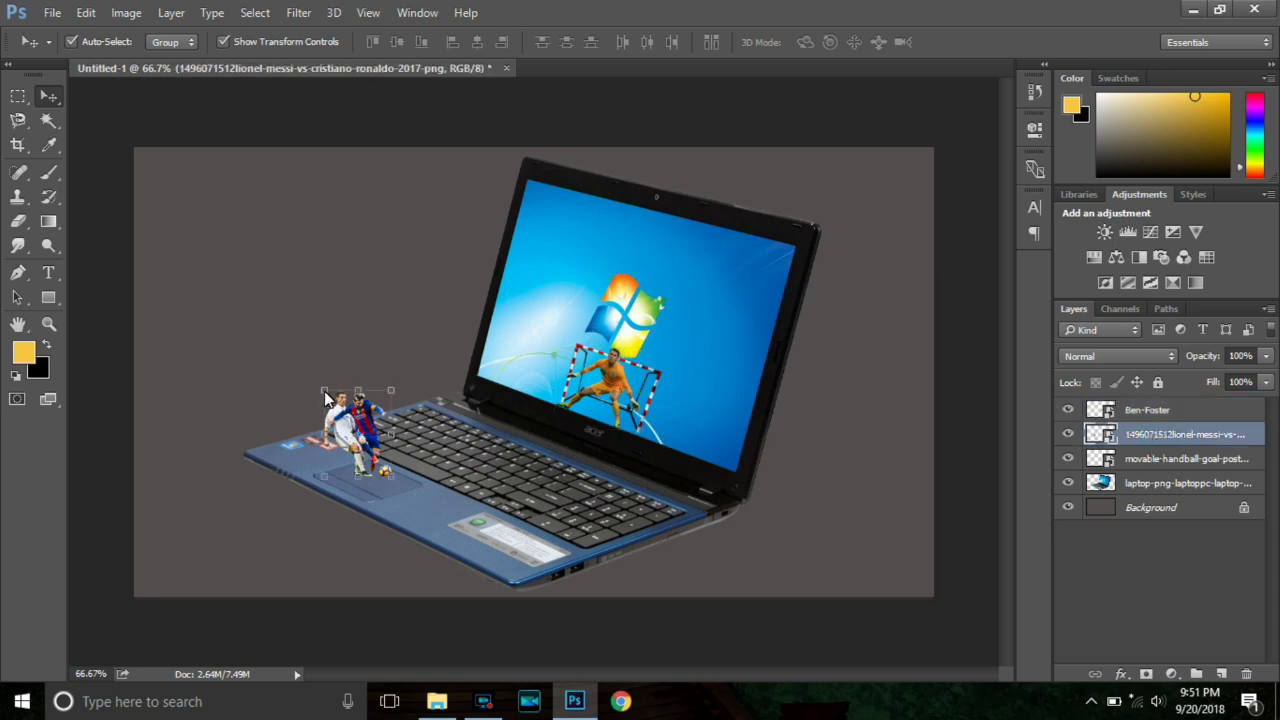
left_click_drag(325, 392, 300, 355)
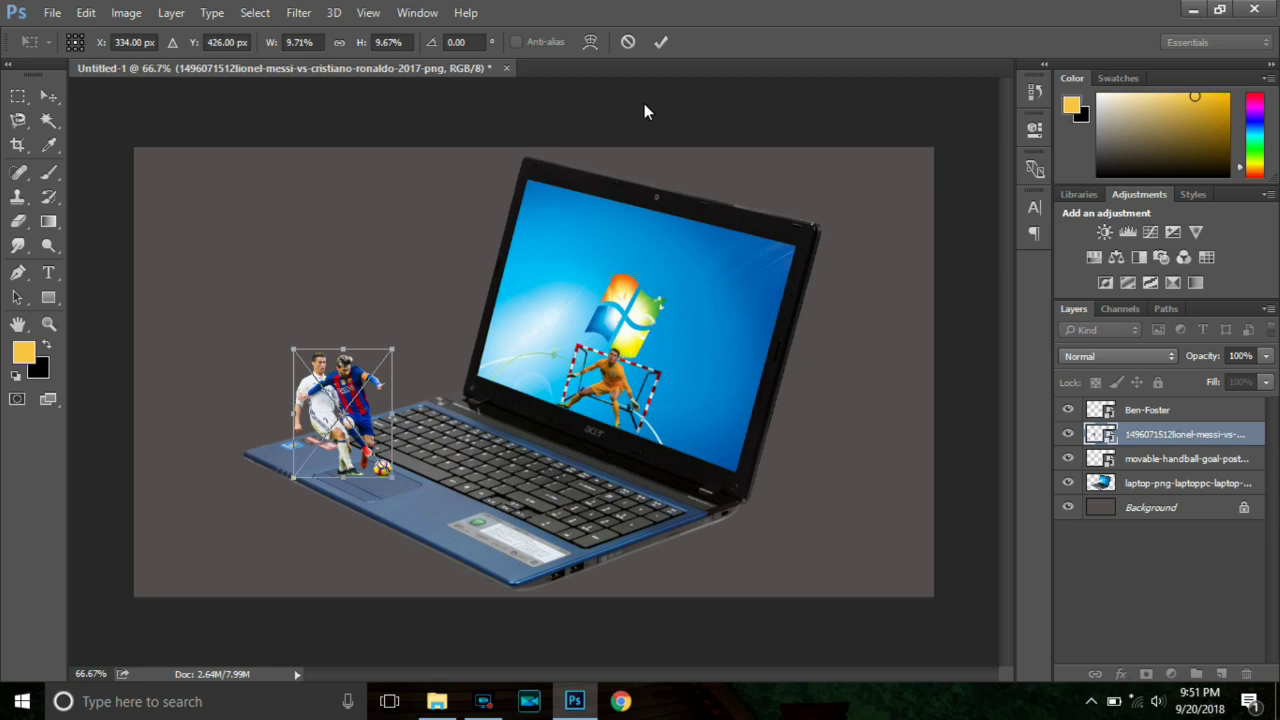
left_click(661, 43)
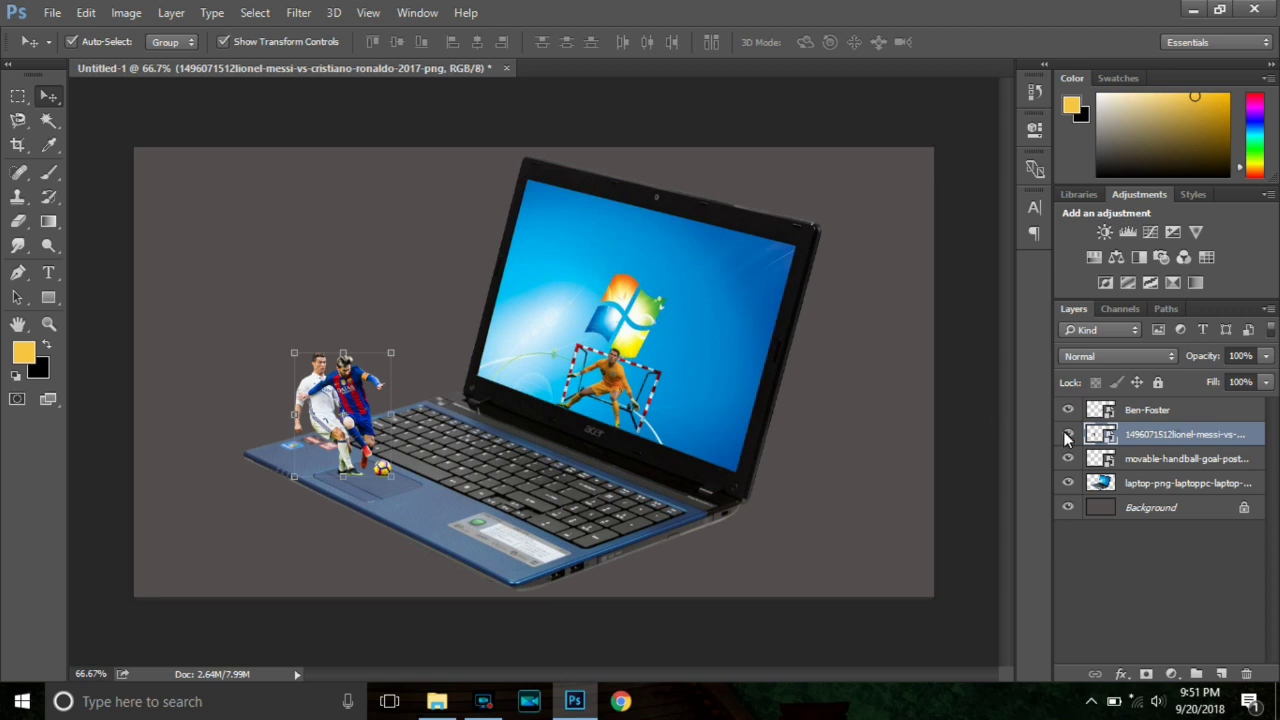
Enlarge the goal post around the goalkeeper to about 21% width and 24% height, rotate it to about 23°, and apply the transform.
left_click(1140, 458)
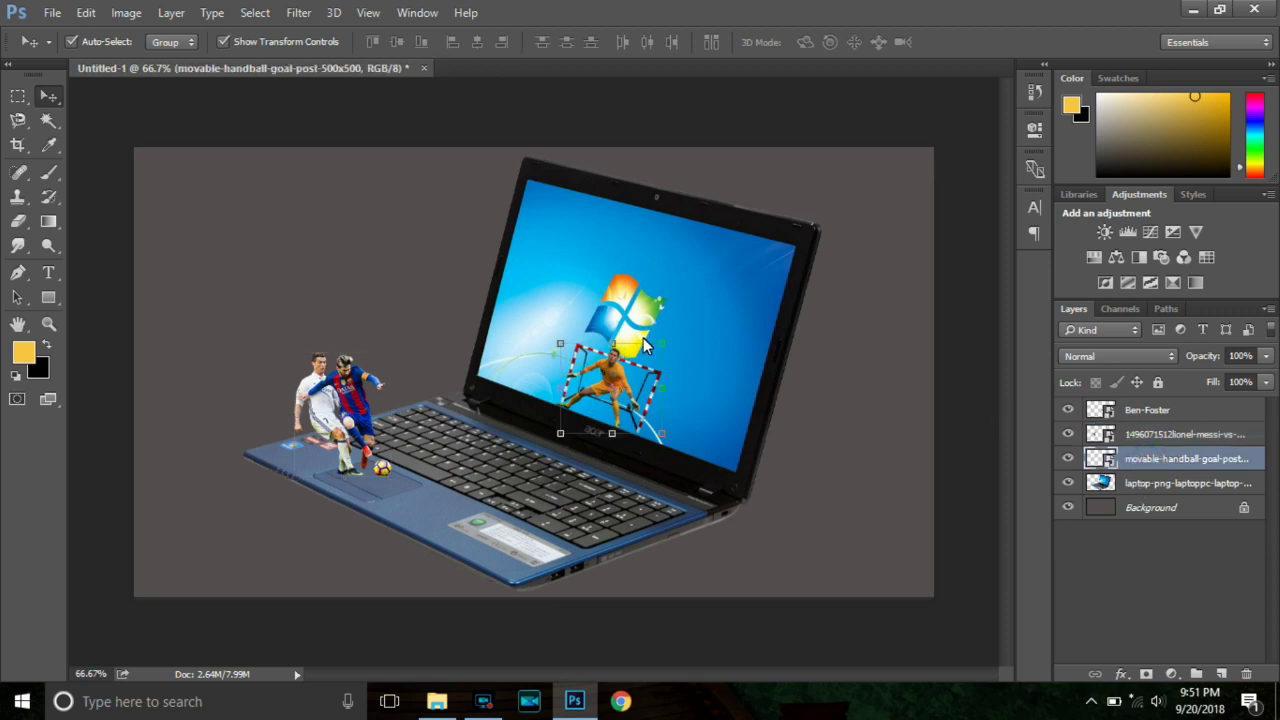
left_click_drag(665, 353, 671, 326)
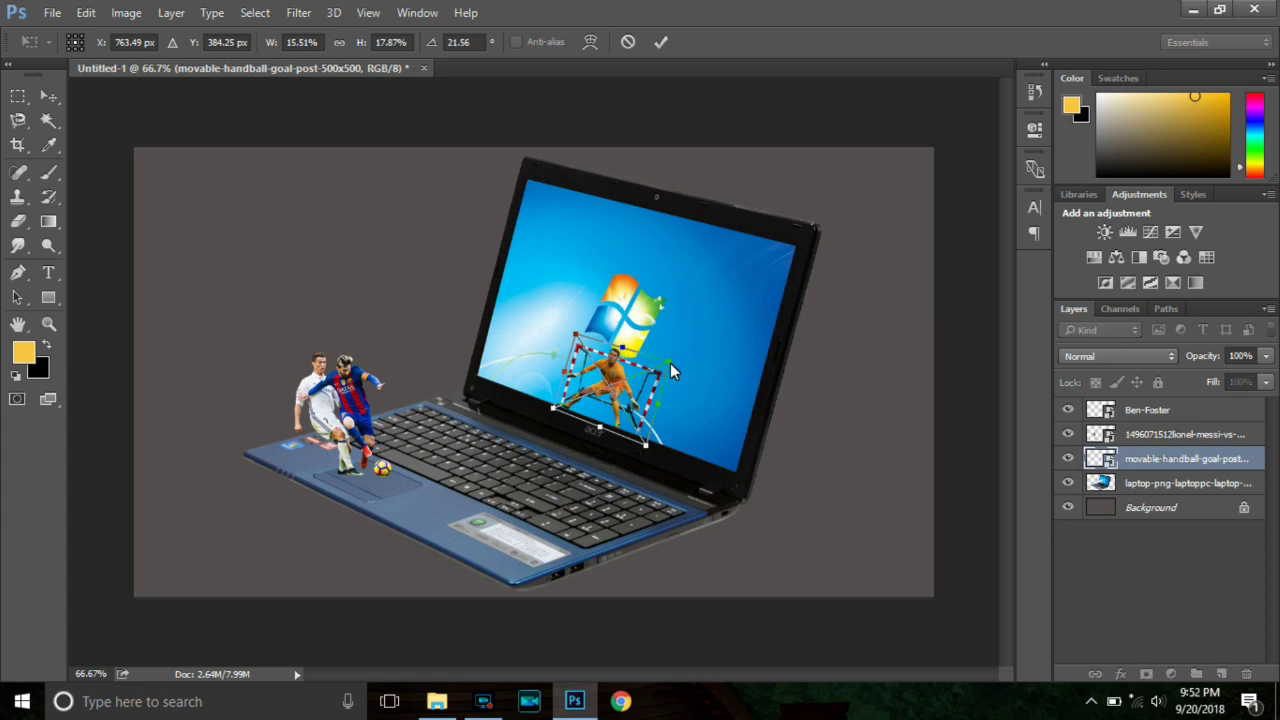
left_click_drag(670, 363, 693, 340)
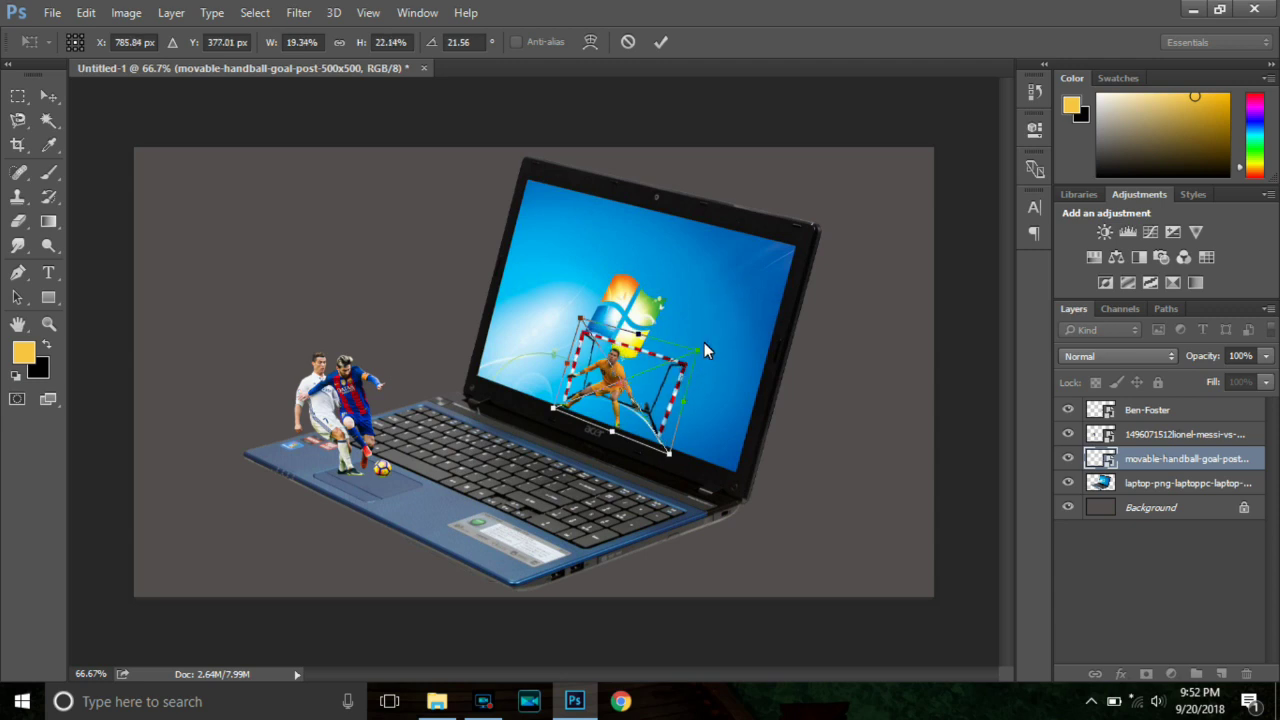
left_click_drag(712, 345, 713, 341)
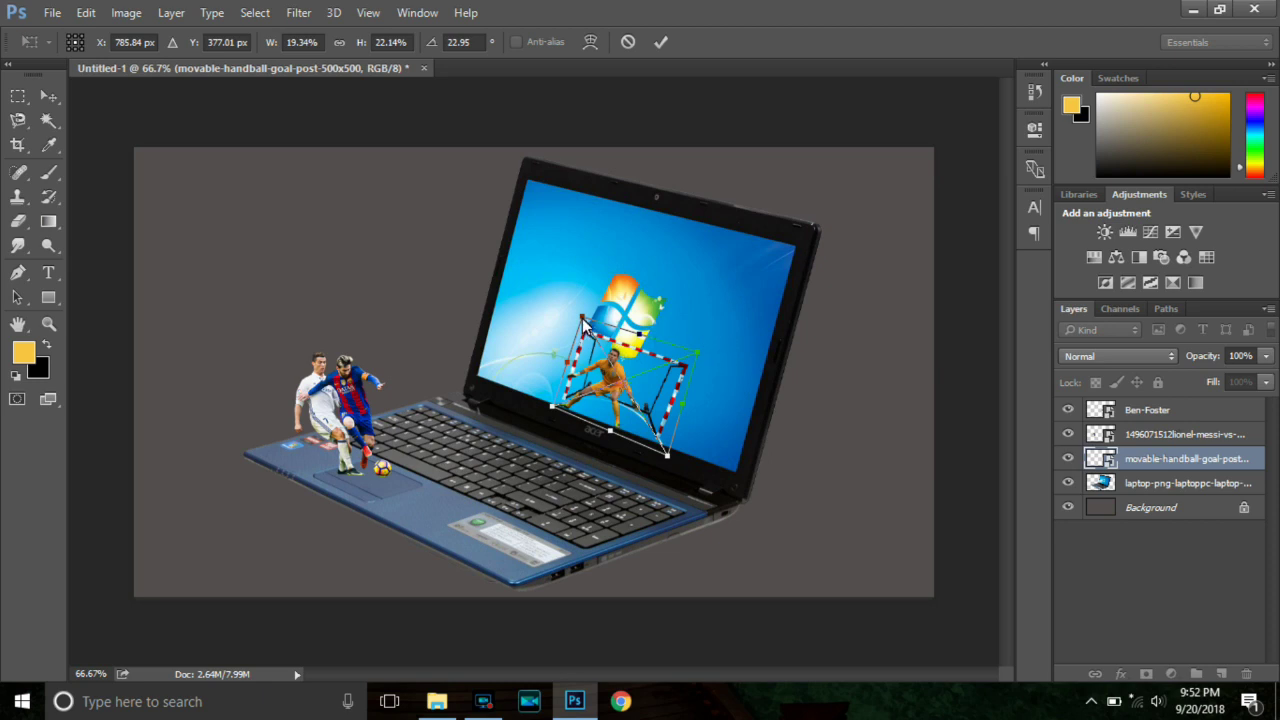
left_click_drag(583, 323, 578, 312)
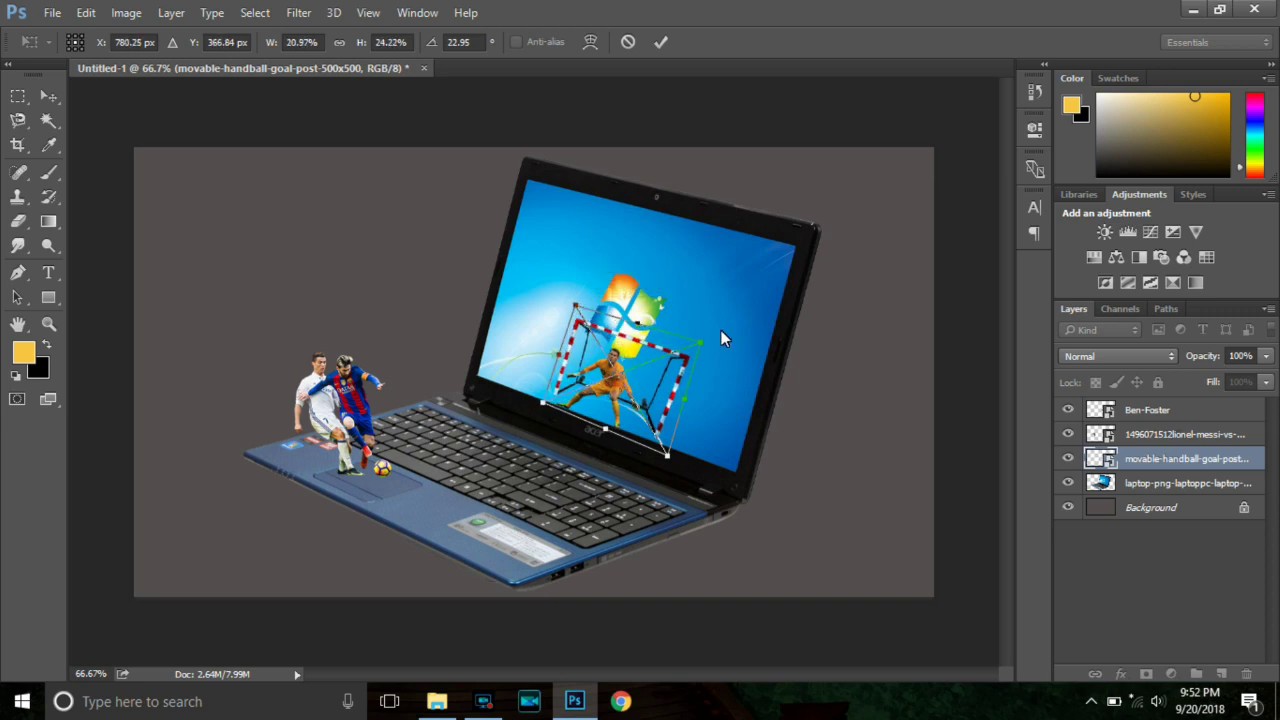
left_click(664, 44)
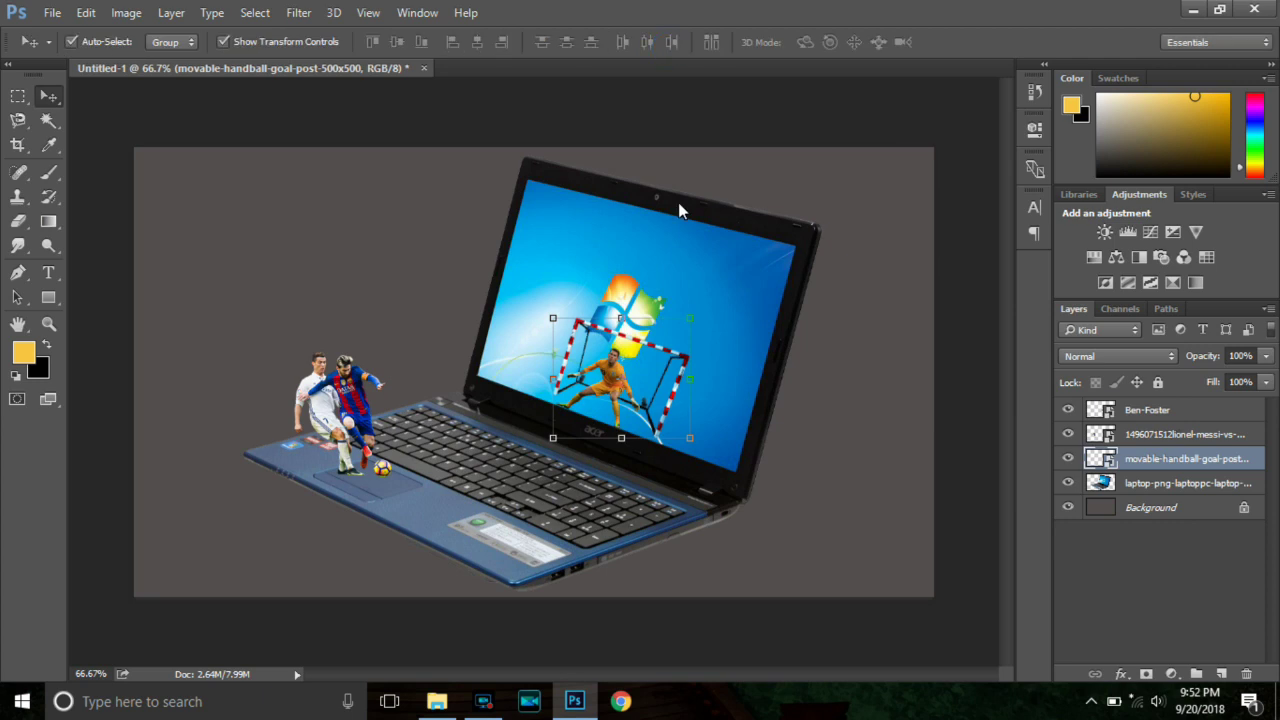
Nudge the goal post down and left to about X 772 px, Y 373 px, rotate it to about 22.5°, and deselect it.
key("Down")
key("Down")
key("Down")
key("Down")
key("Left")
key("Left")
key("Left")
key("Left")
key("Left")
key("Left")
key("Left")
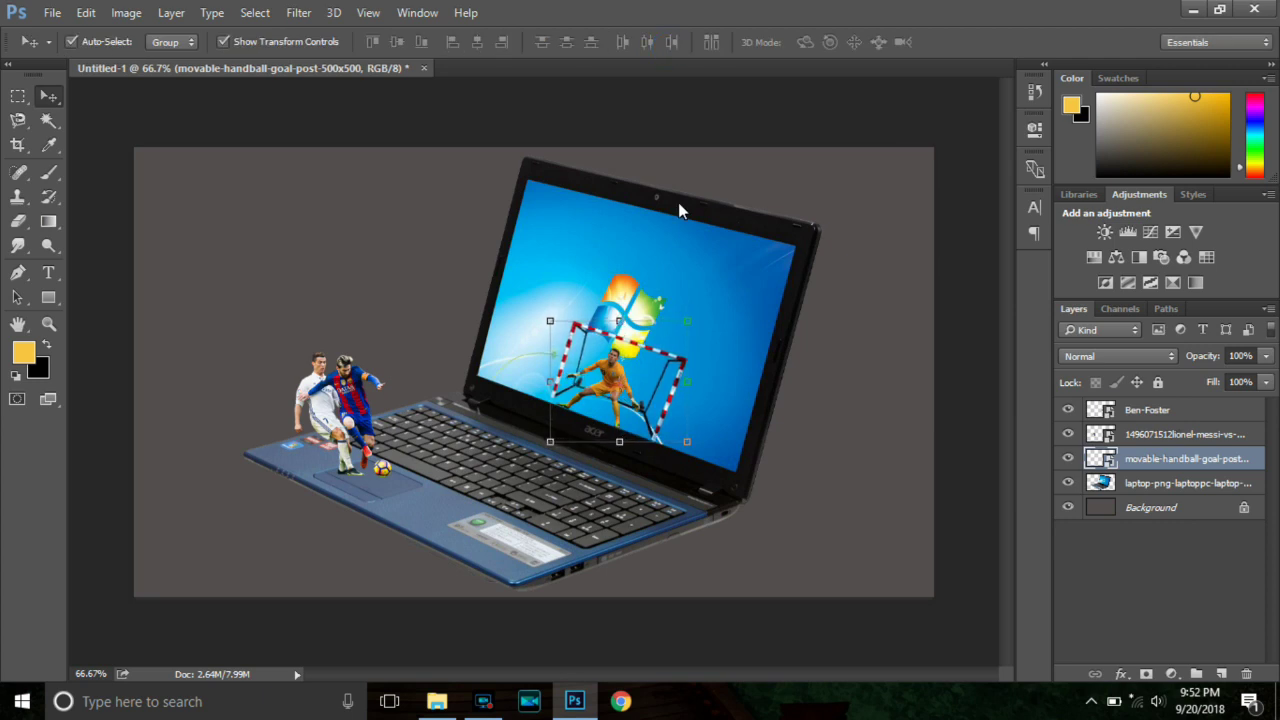
key("Down")
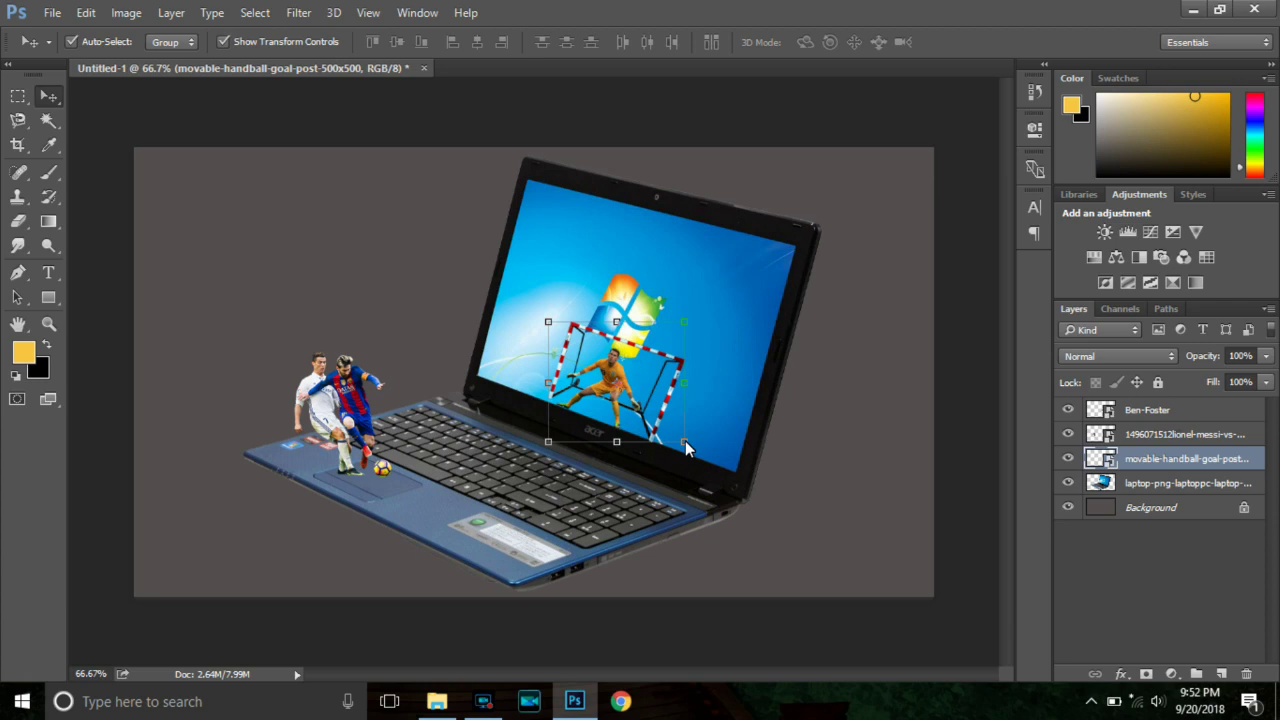
left_click_drag(684, 442, 683, 448)
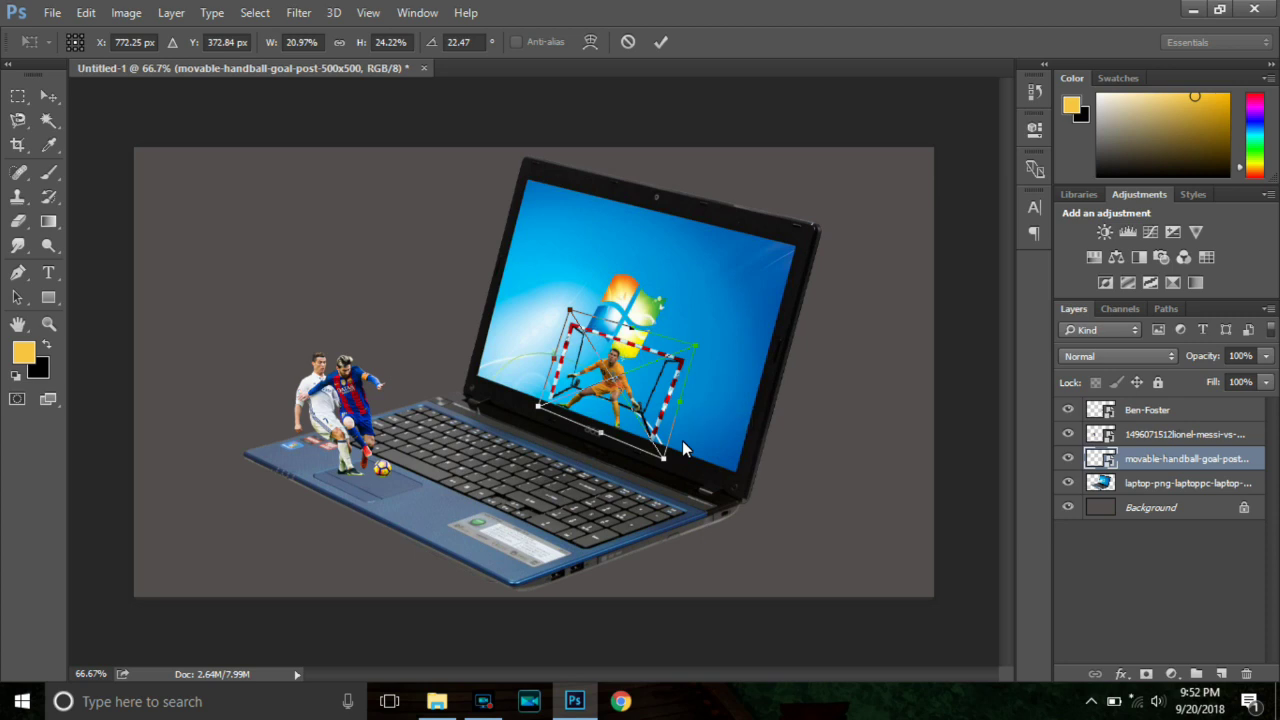
left_click(661, 41)
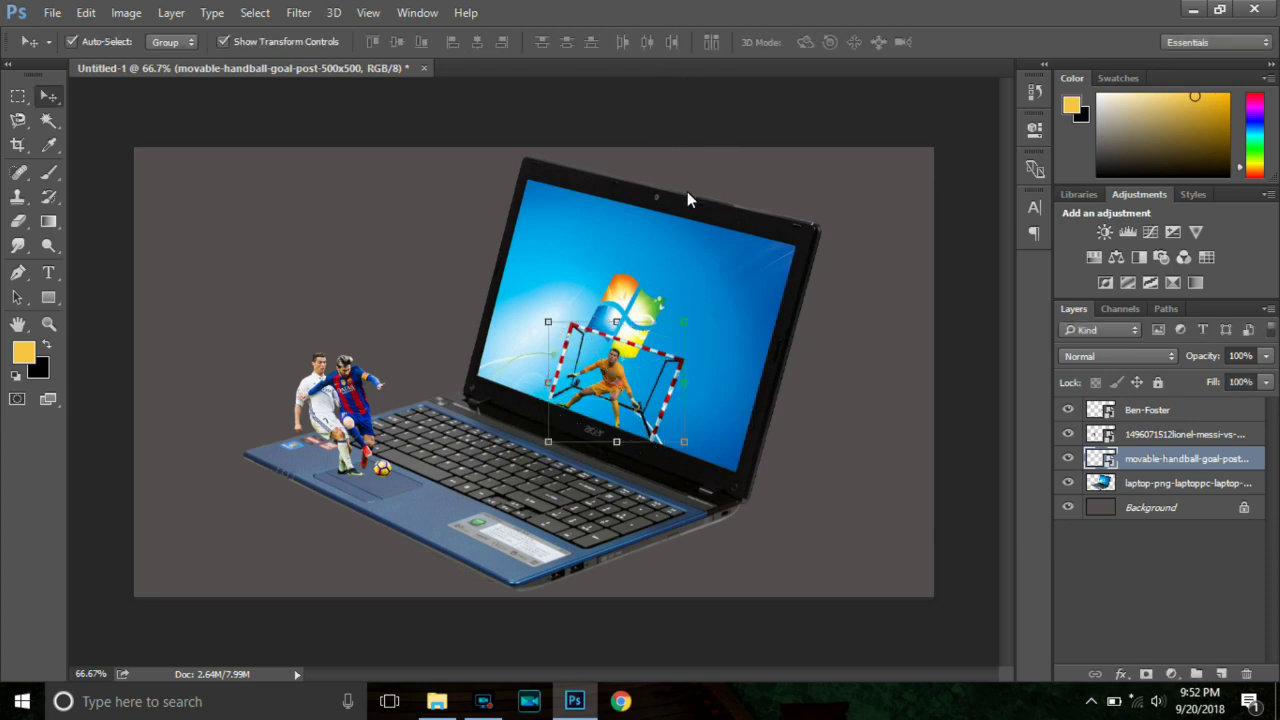
left_click(392, 223)
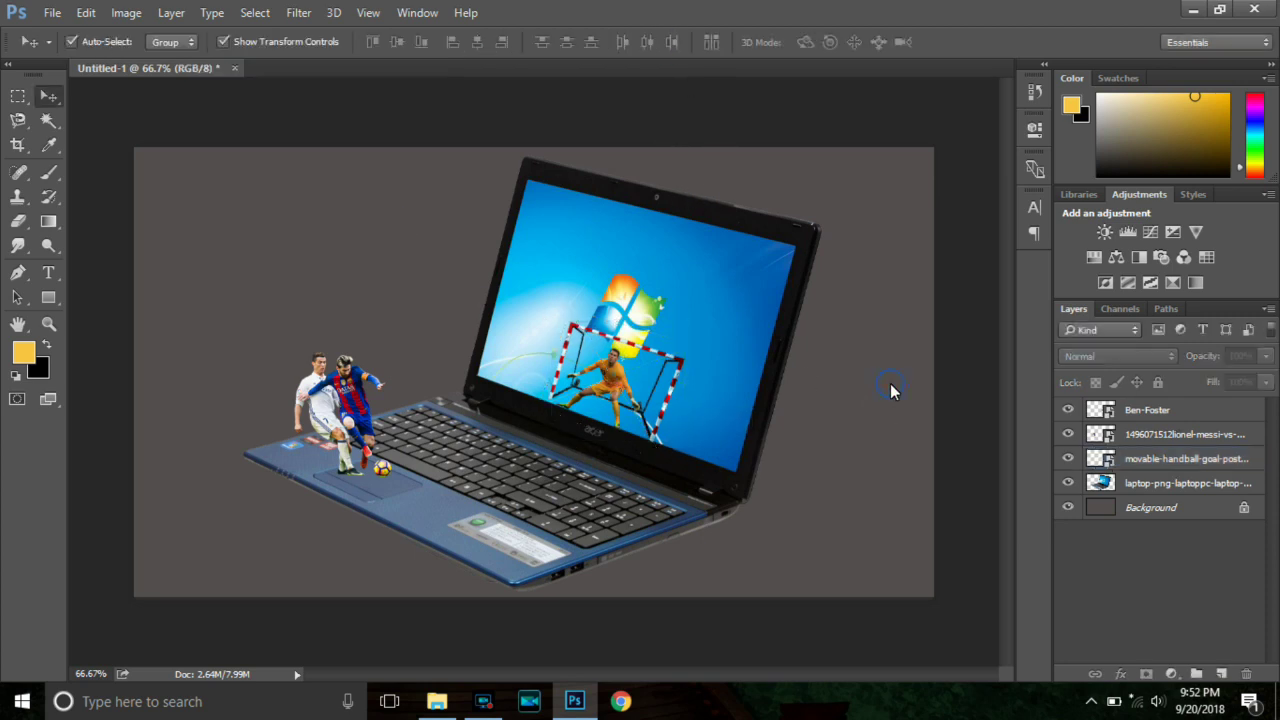
Unlock the Background layer and set the foreground color to light turquoise 90fbf0.
left_click(1244, 508)
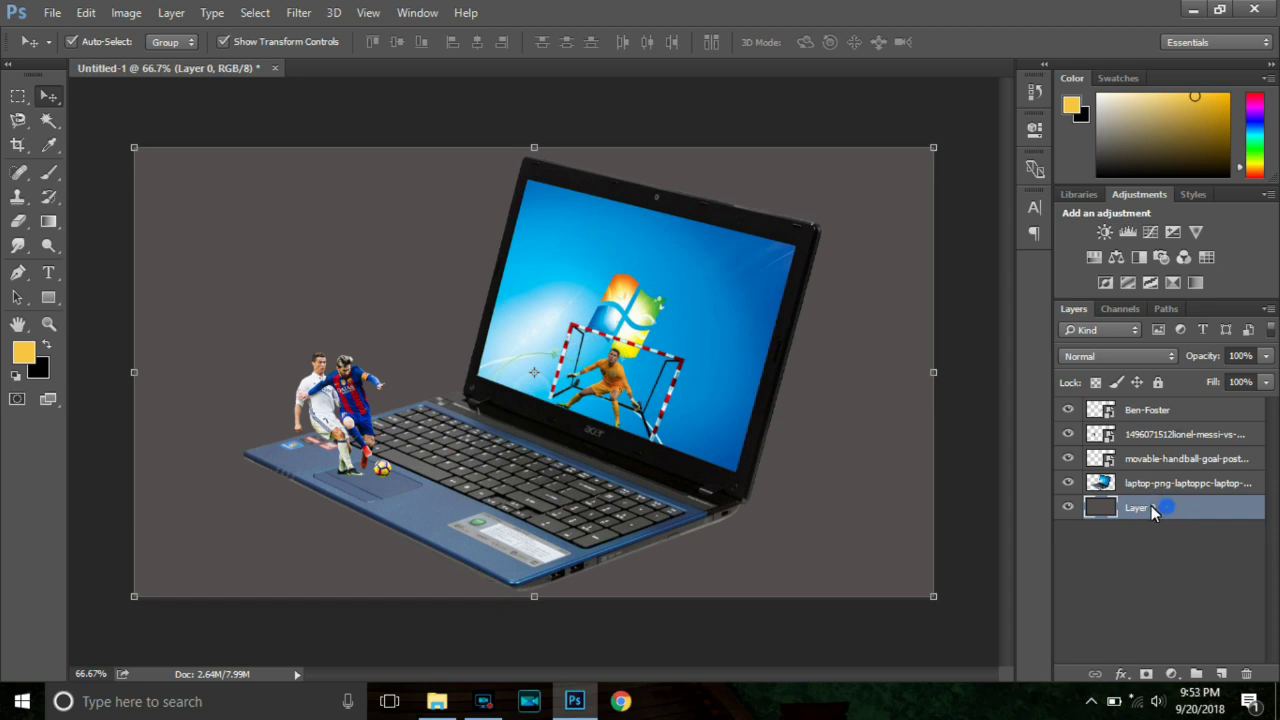
left_click(23, 351)
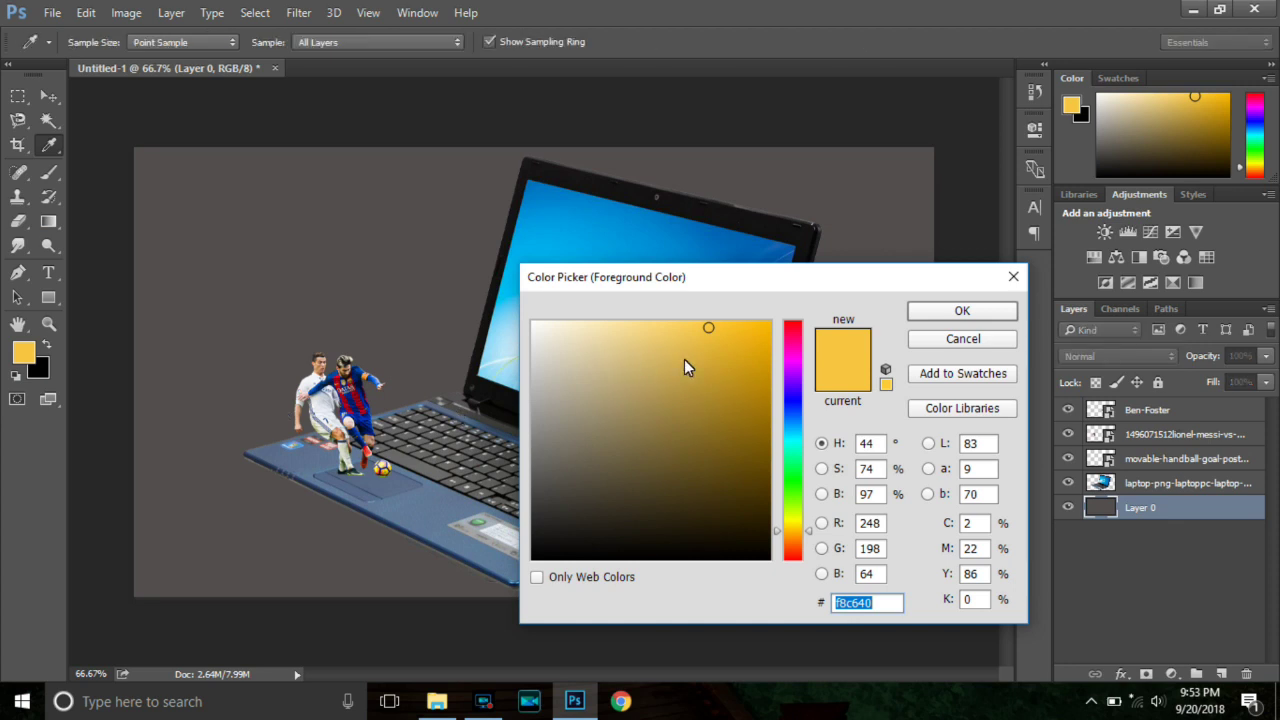
left_click_drag(796, 434, 797, 406)
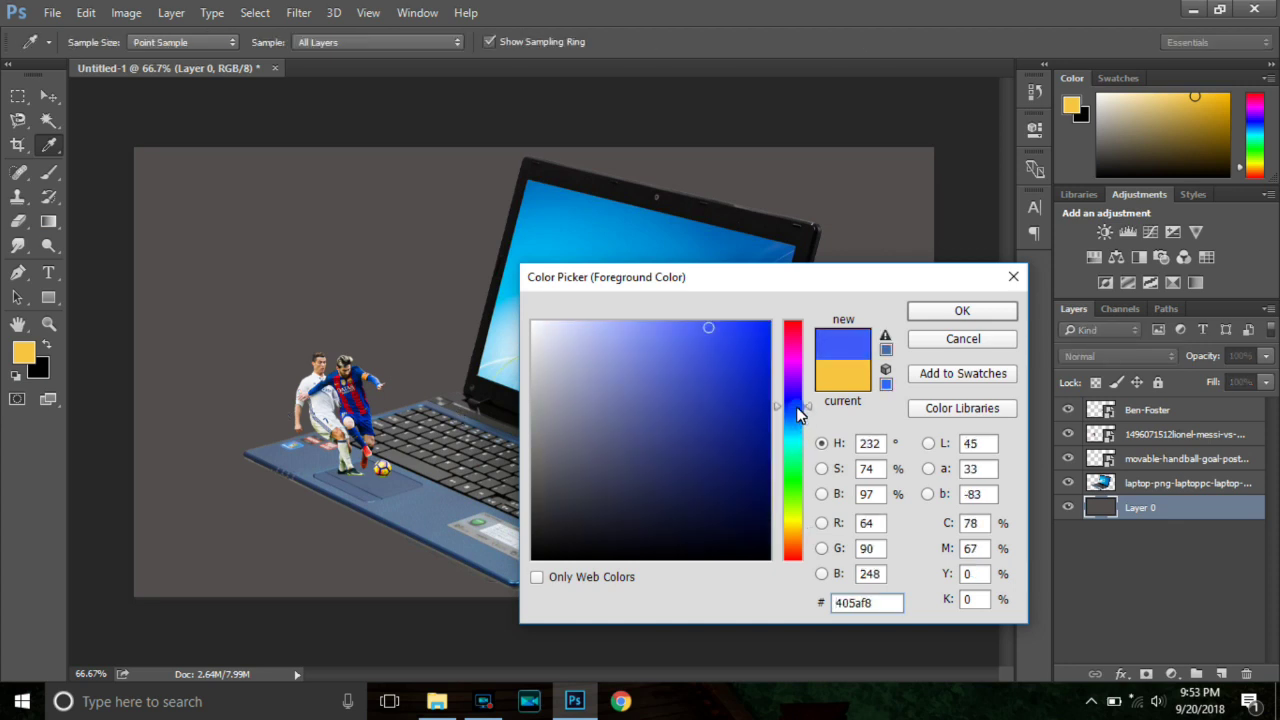
left_click(794, 439)
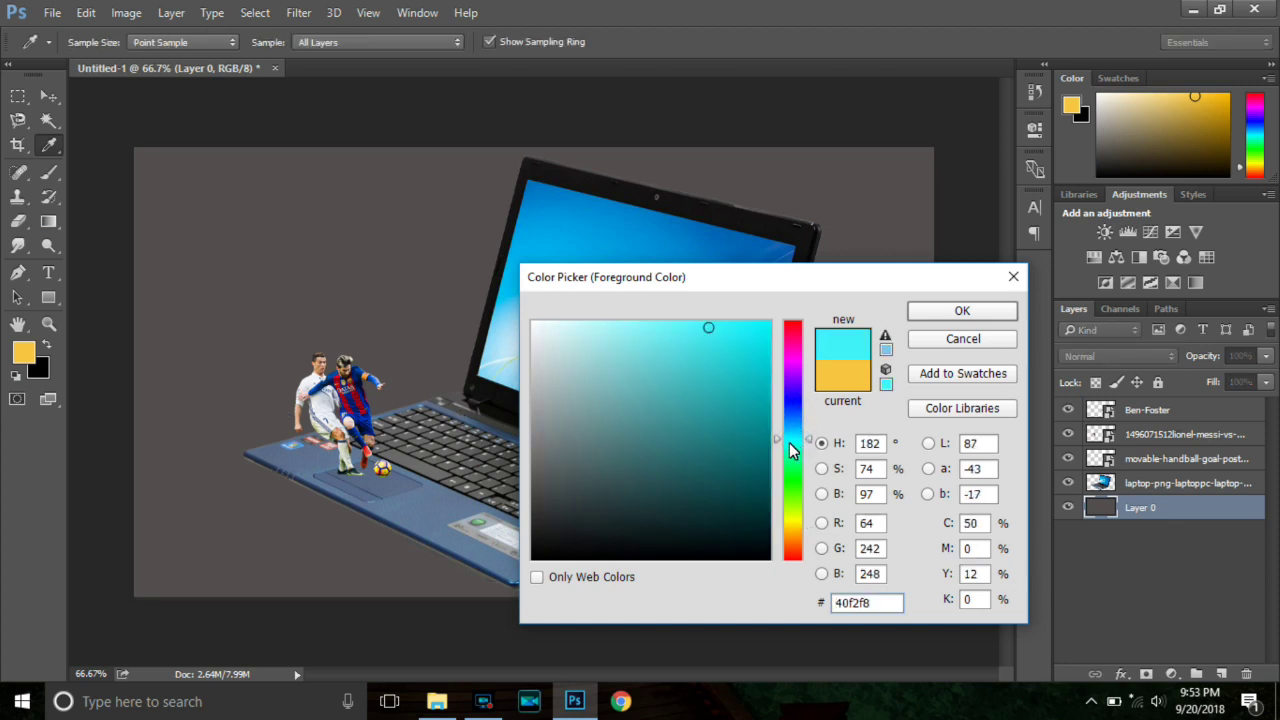
left_click(797, 469)
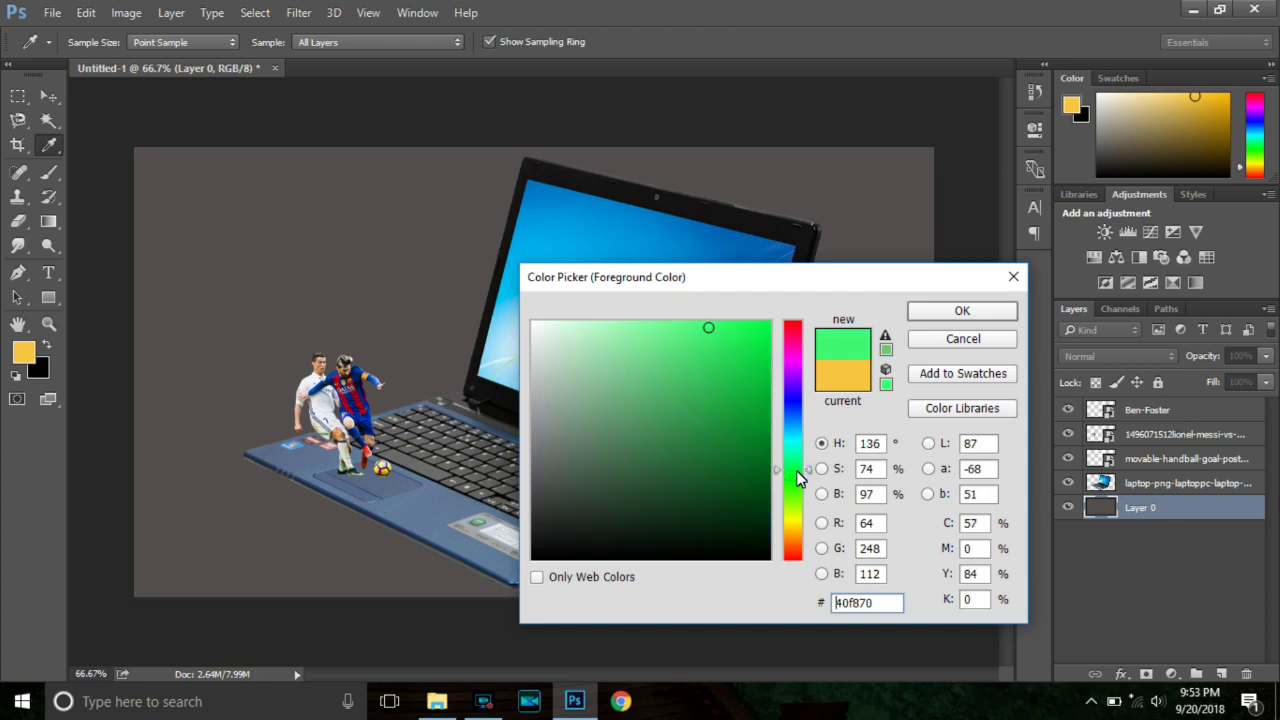
left_click(792, 404)
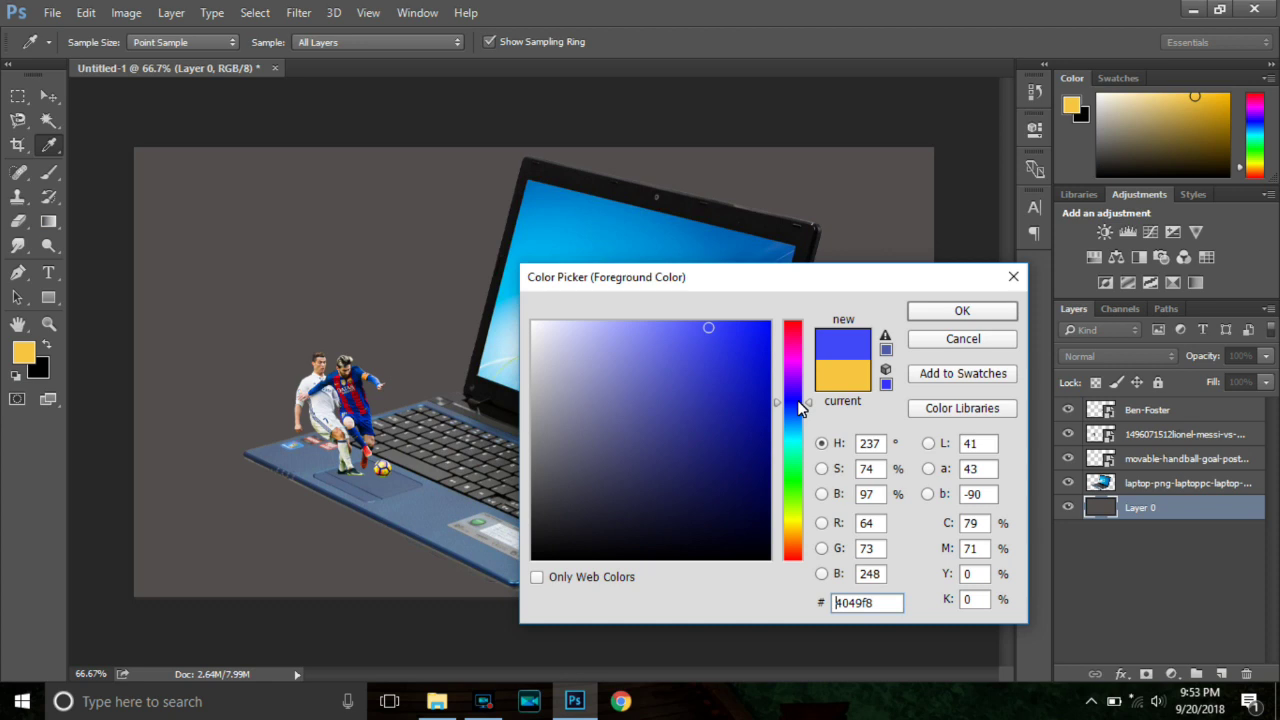
left_click(797, 416)
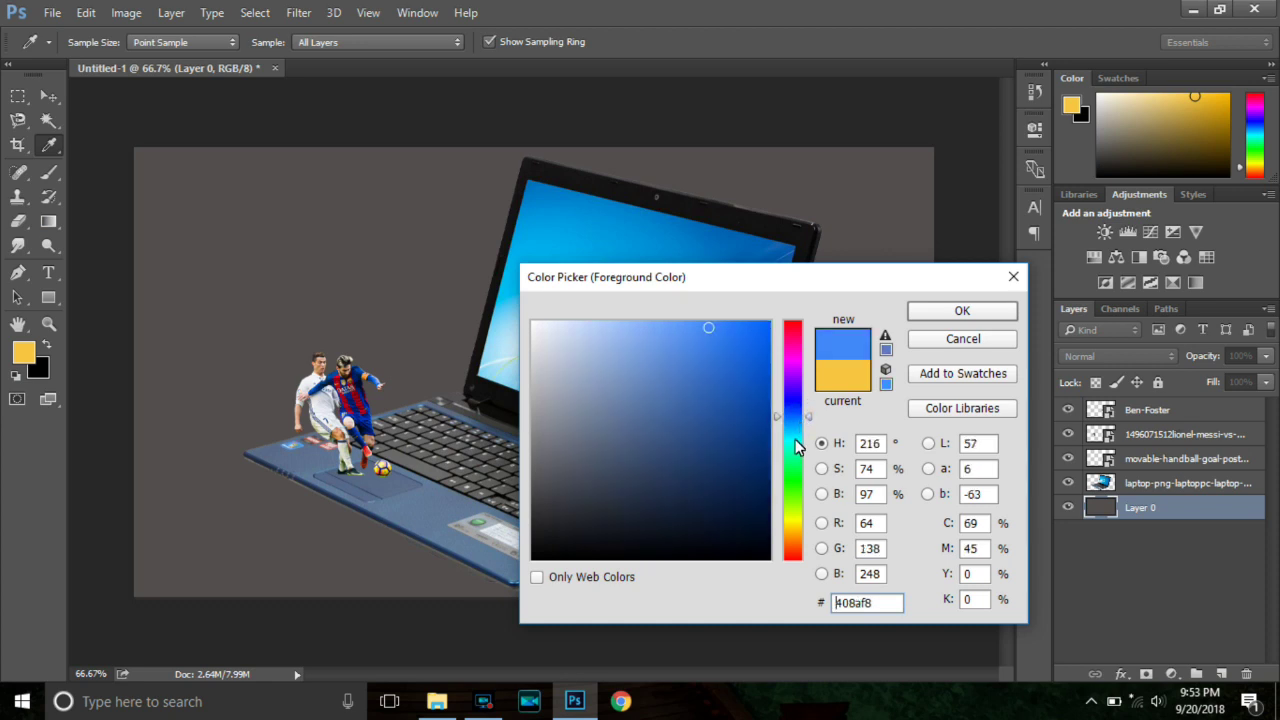
left_click(797, 441)
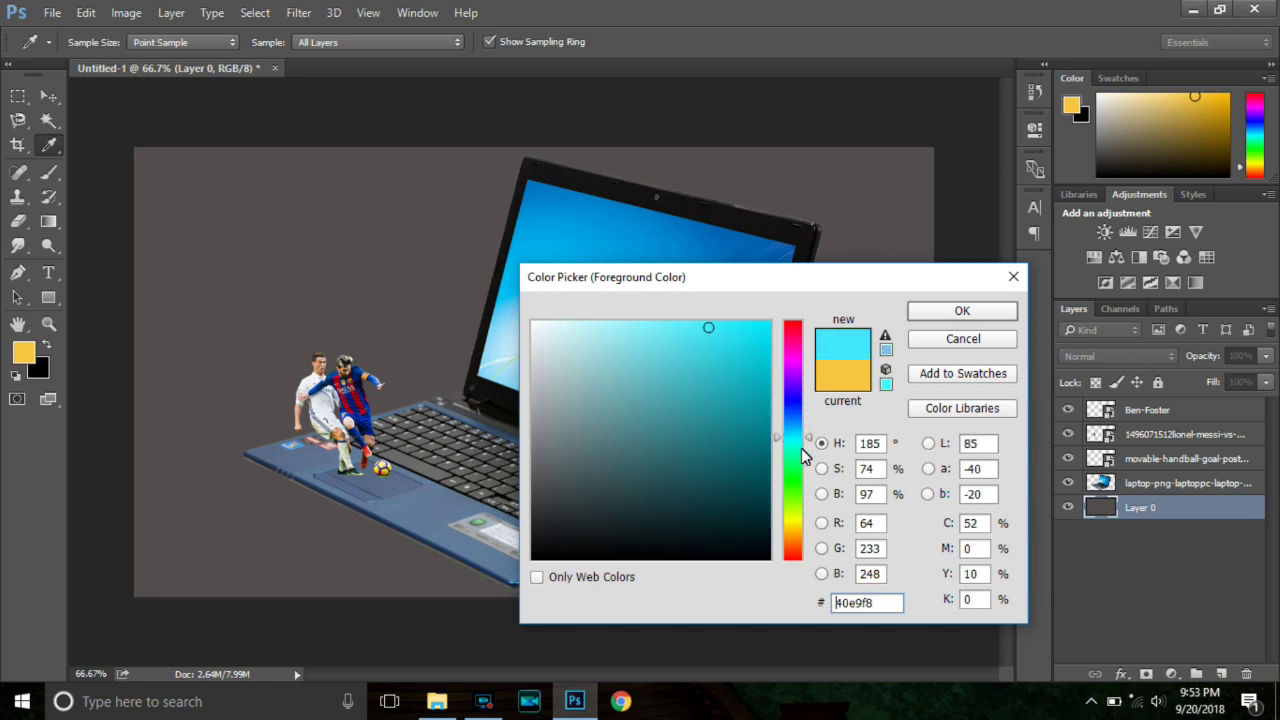
left_click(802, 446)
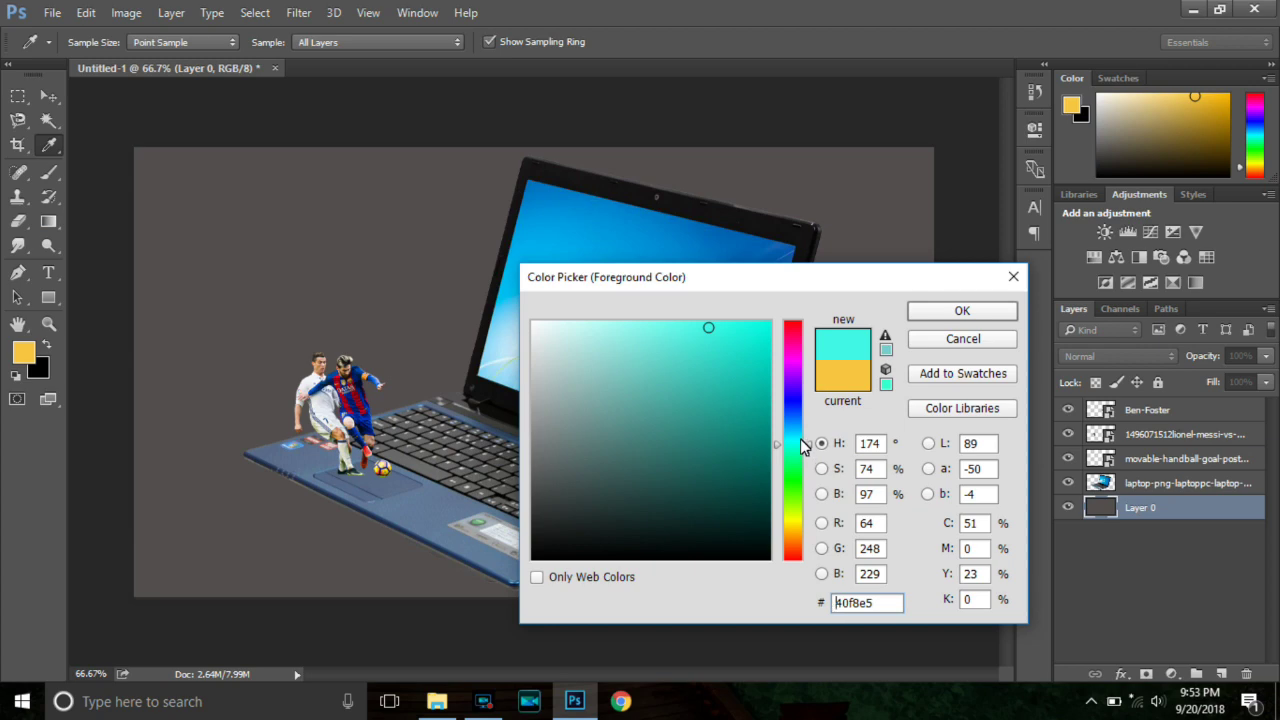
left_click(633, 325)
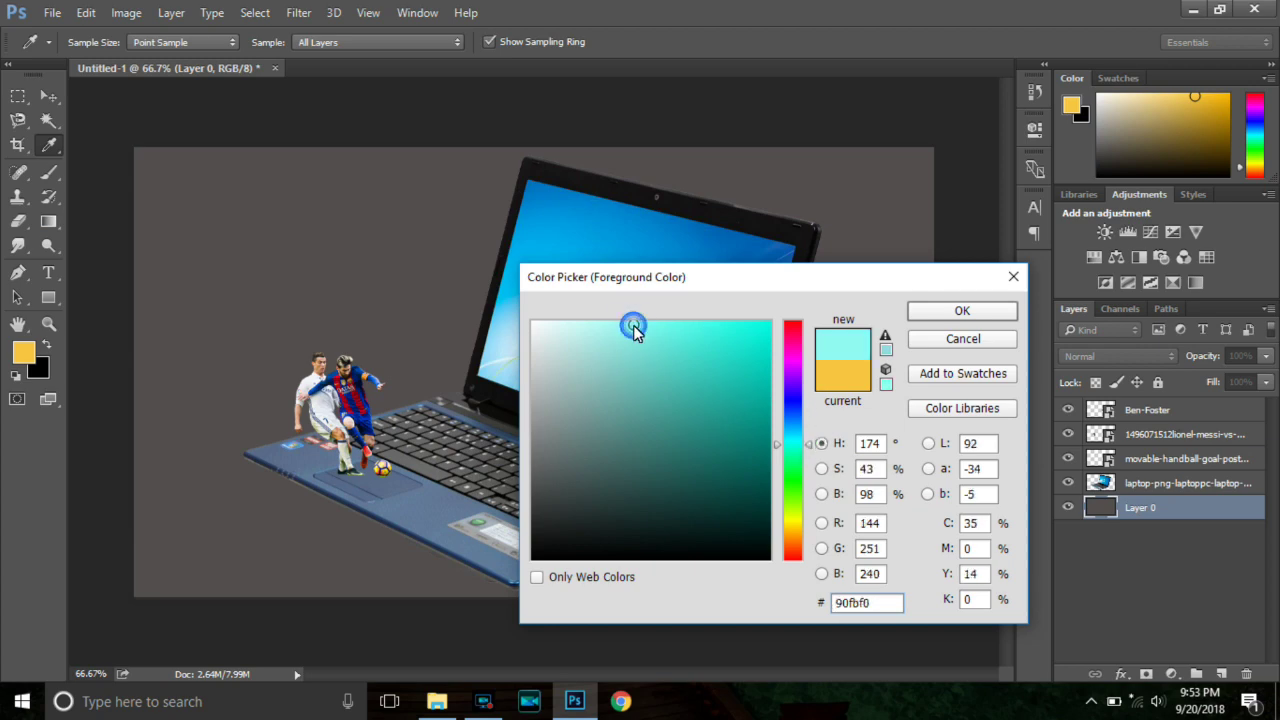
left_click(960, 314)
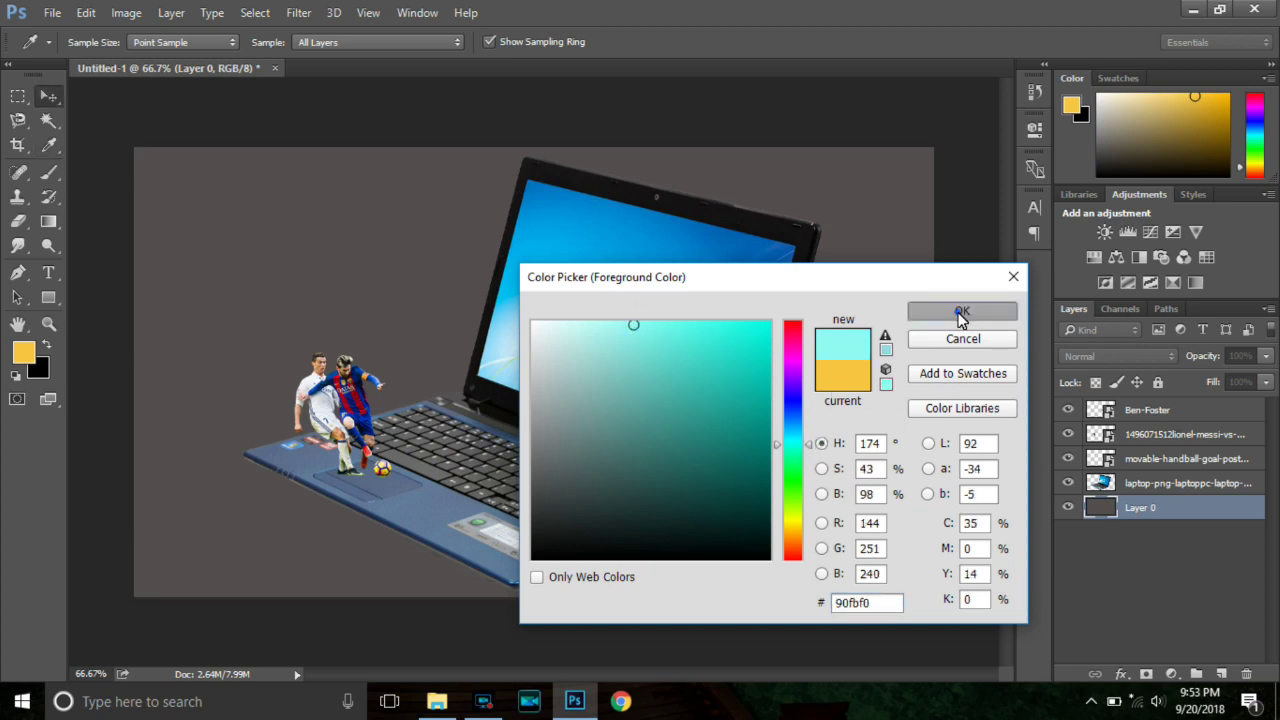
key("v")
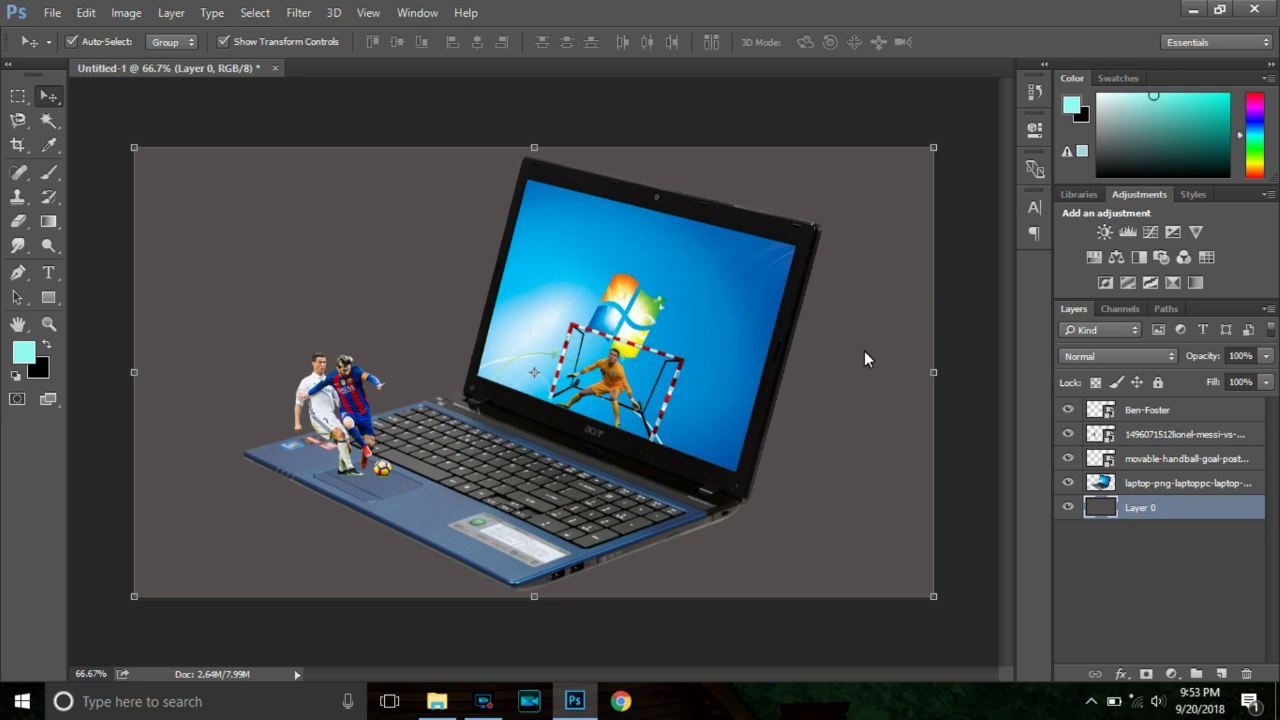
Fill the gray background layer with the light turquoise foreground color using the Paint Bucket.
left_click(52, 221)
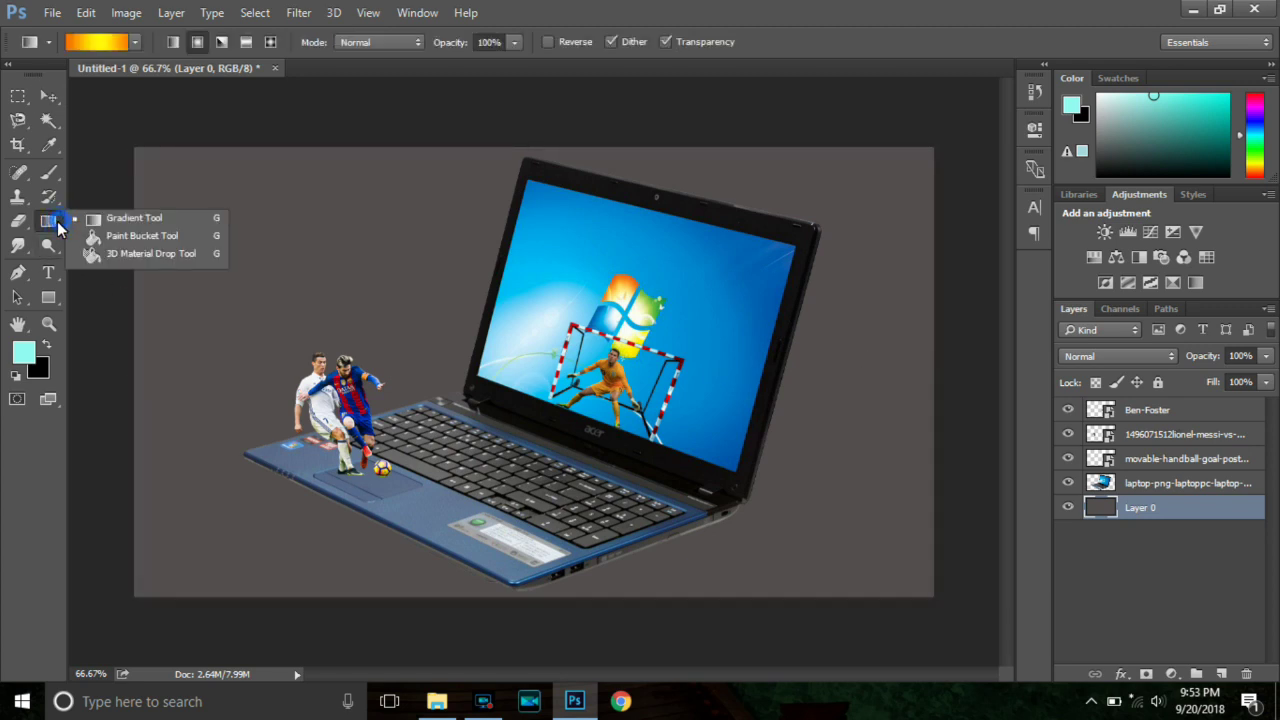
left_click(125, 237)
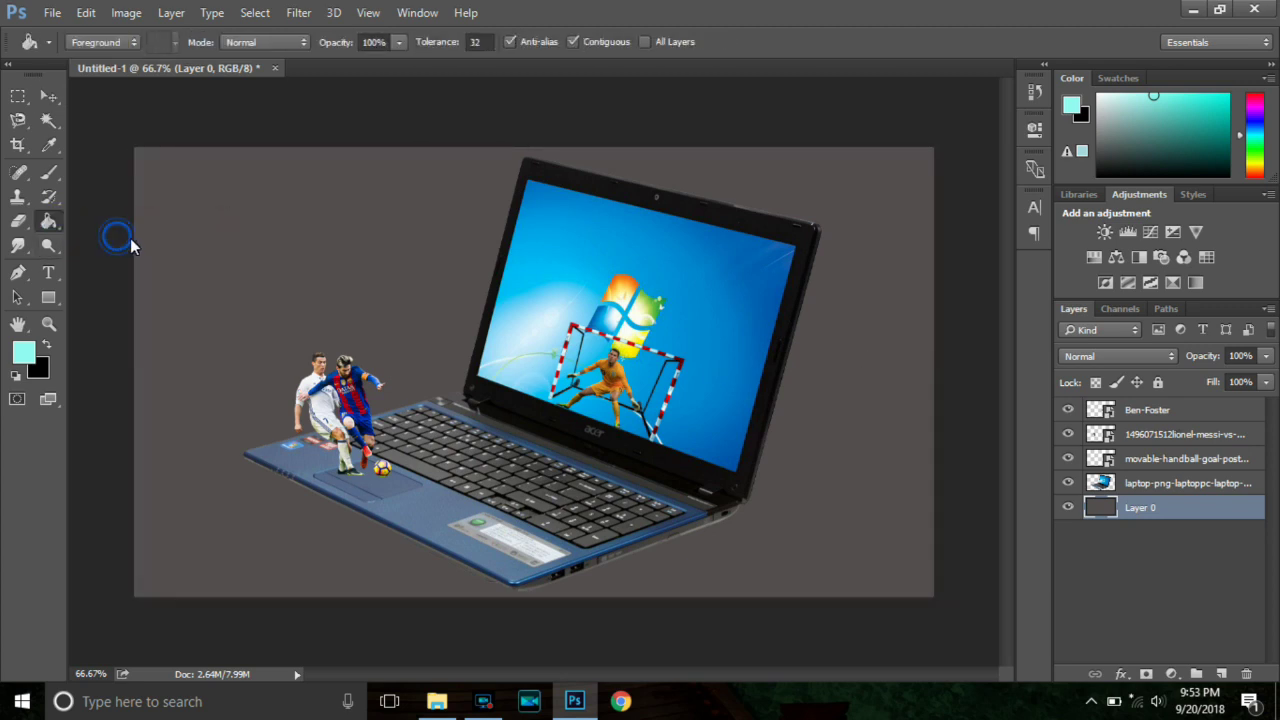
left_click(215, 218)
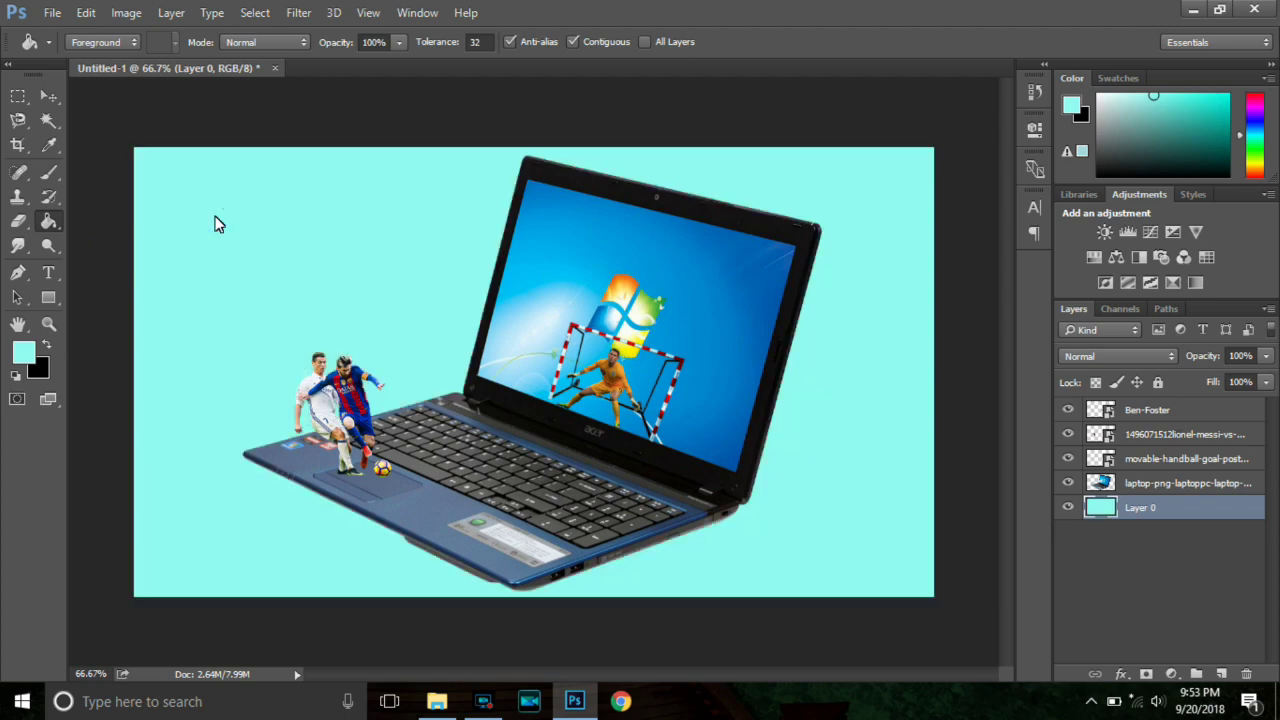
Sample blue 008ad1 from the laptop's screen as the foreground color and fill the background layer with it using the Paint Bucket.
left_click(22, 351)
left_click_drag(700, 274, 779, 355)
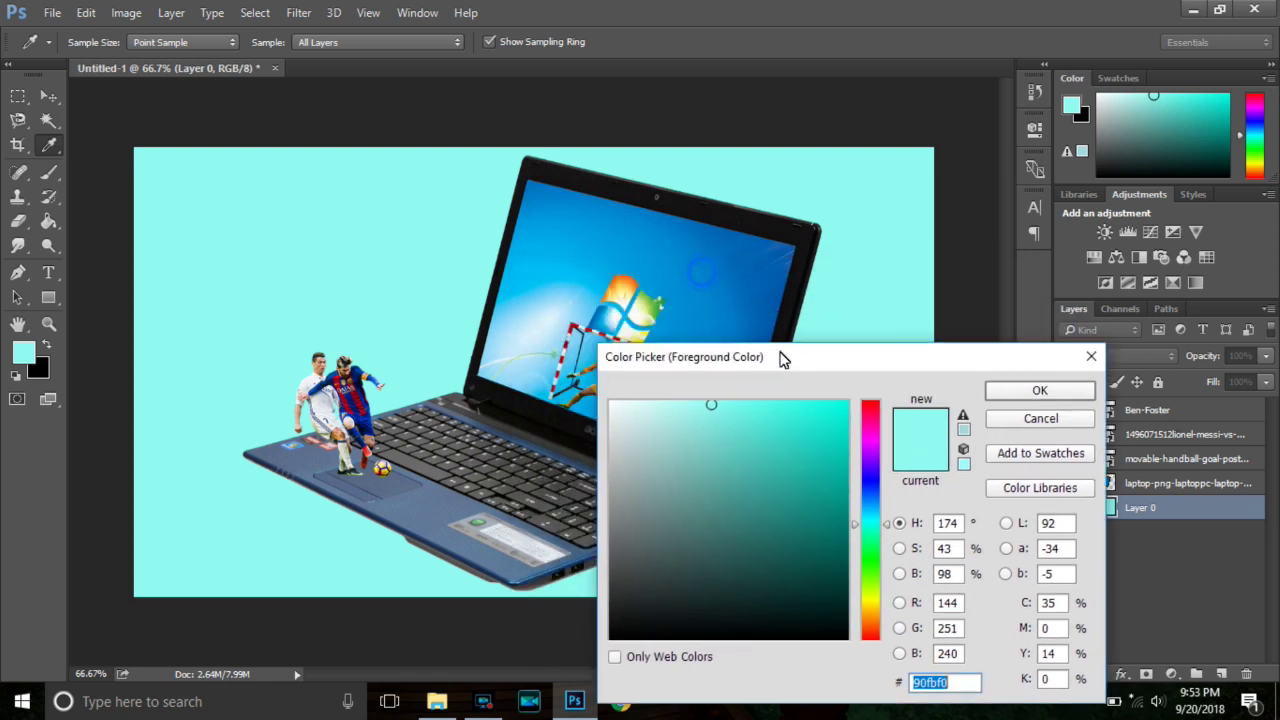
left_click(551, 231)
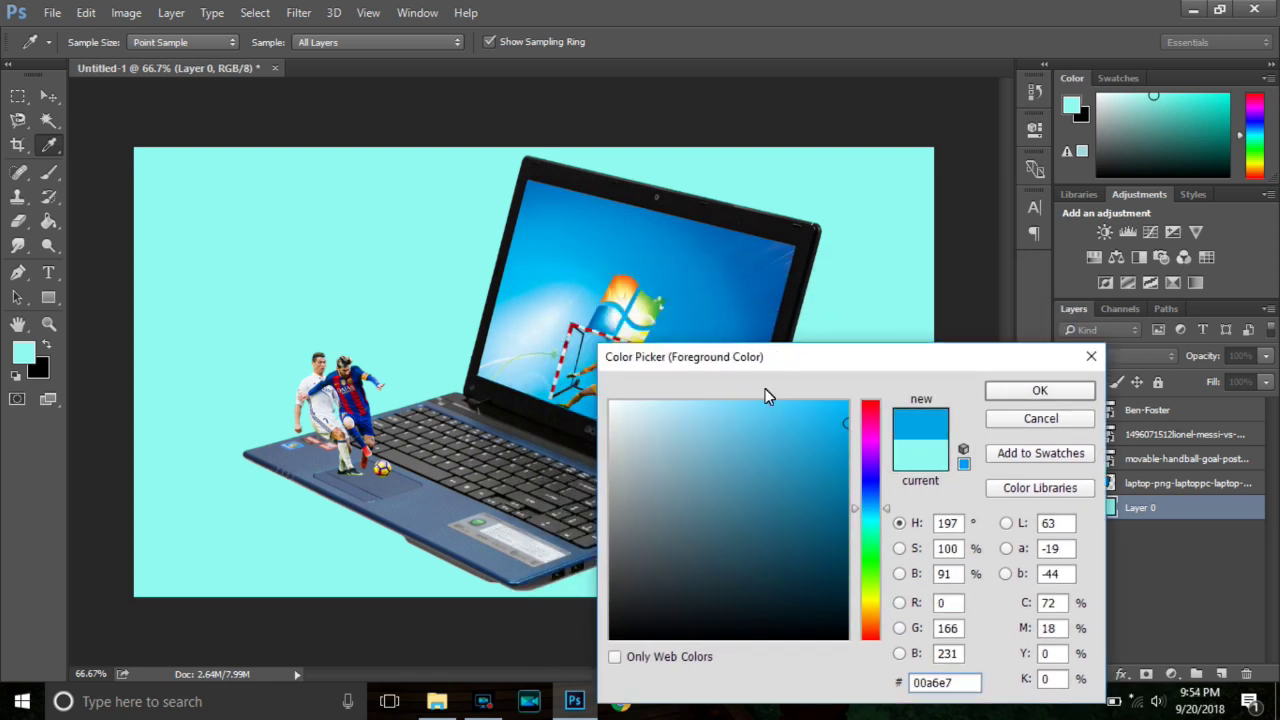
left_click(751, 294)
left_click(715, 293)
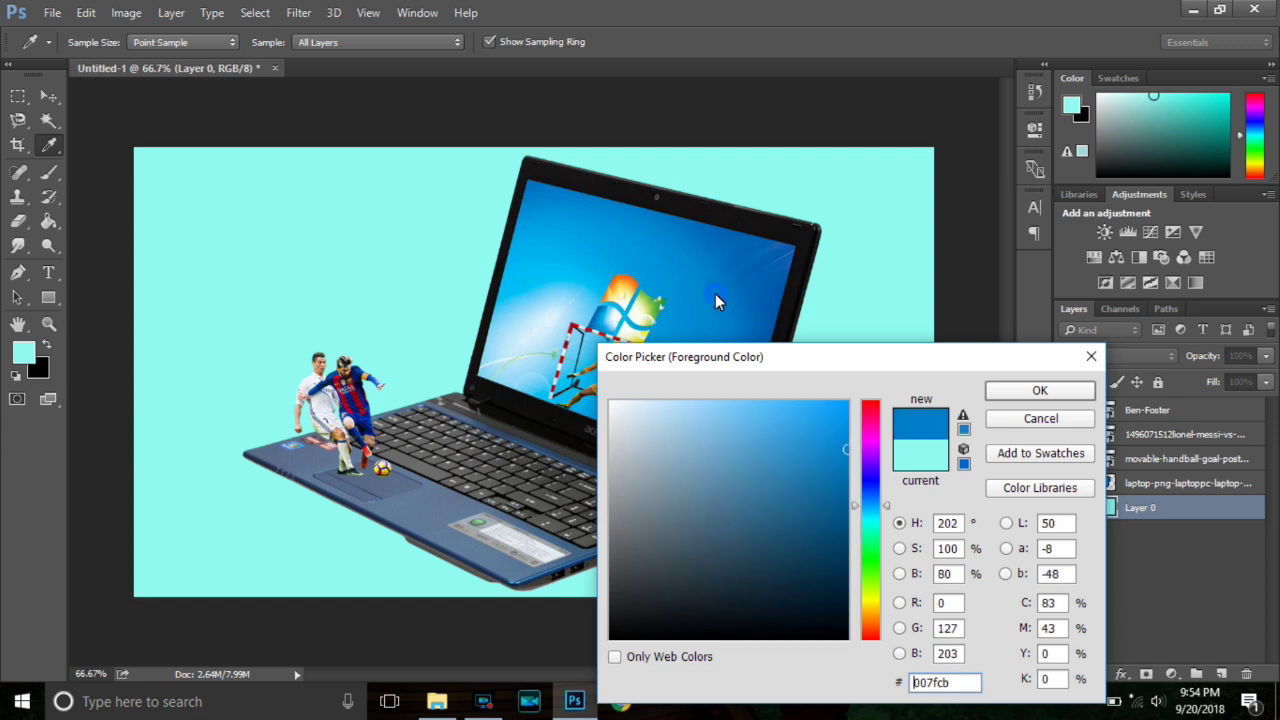
left_click(694, 303)
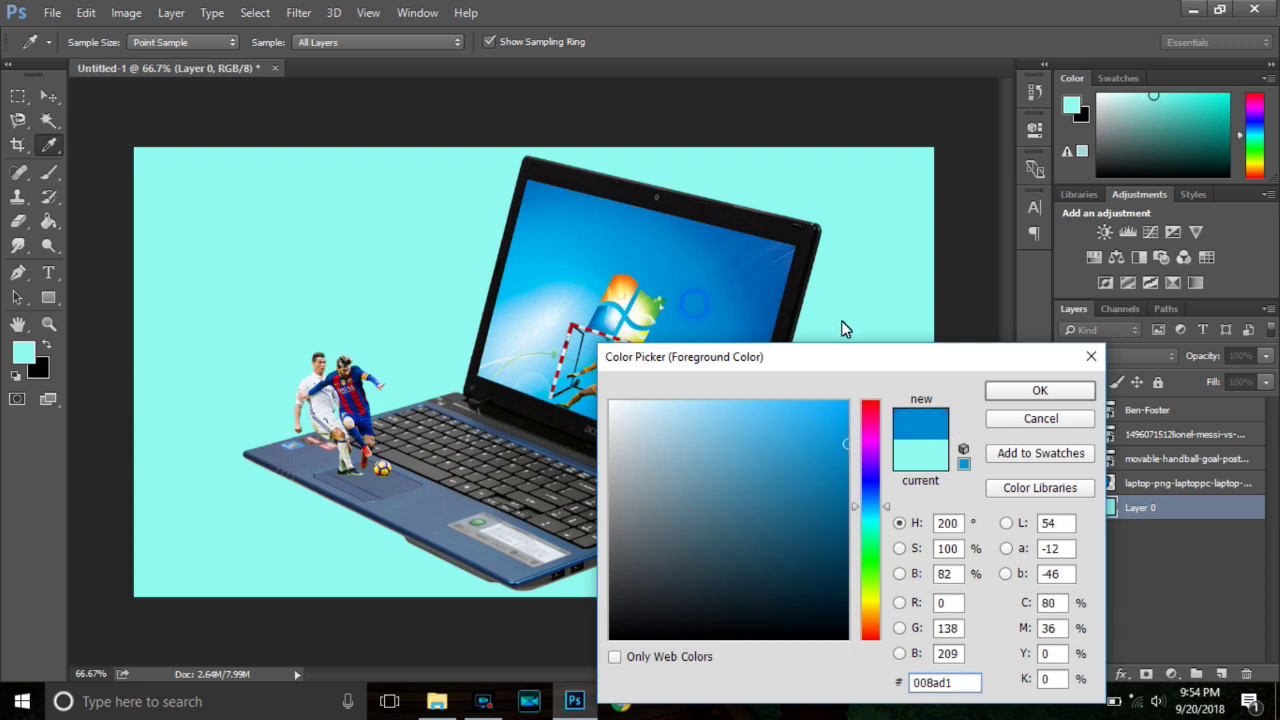
left_click(1030, 390)
key("g")
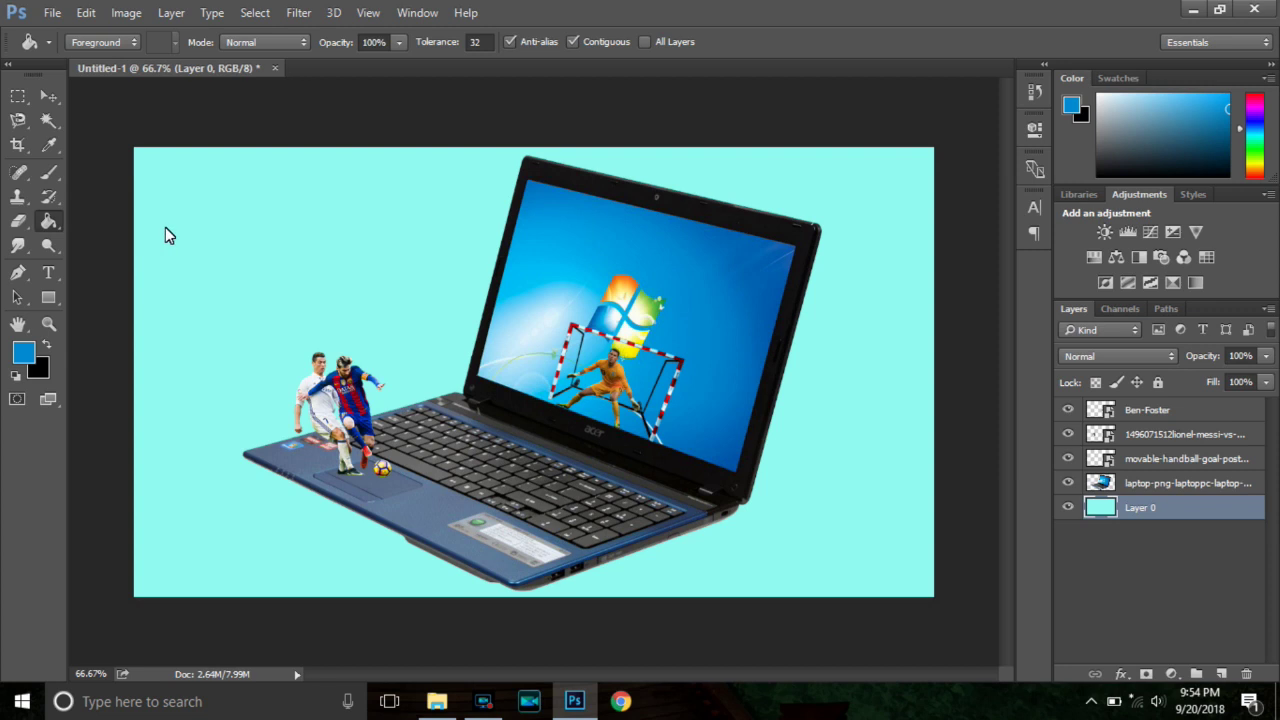
left_click(210, 232)
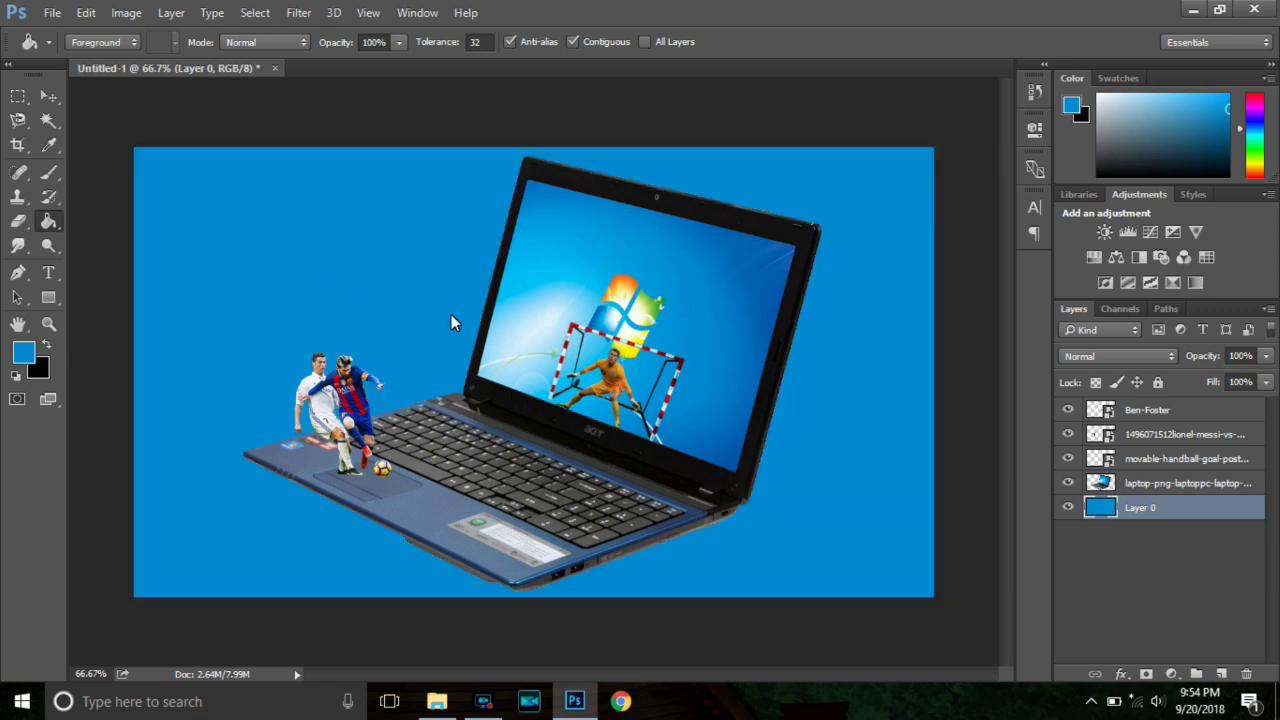
Rotate the goal post on the laptop's screen to about 21.5°, apply the transform, and deselect the goal post.
left_click(55, 97)
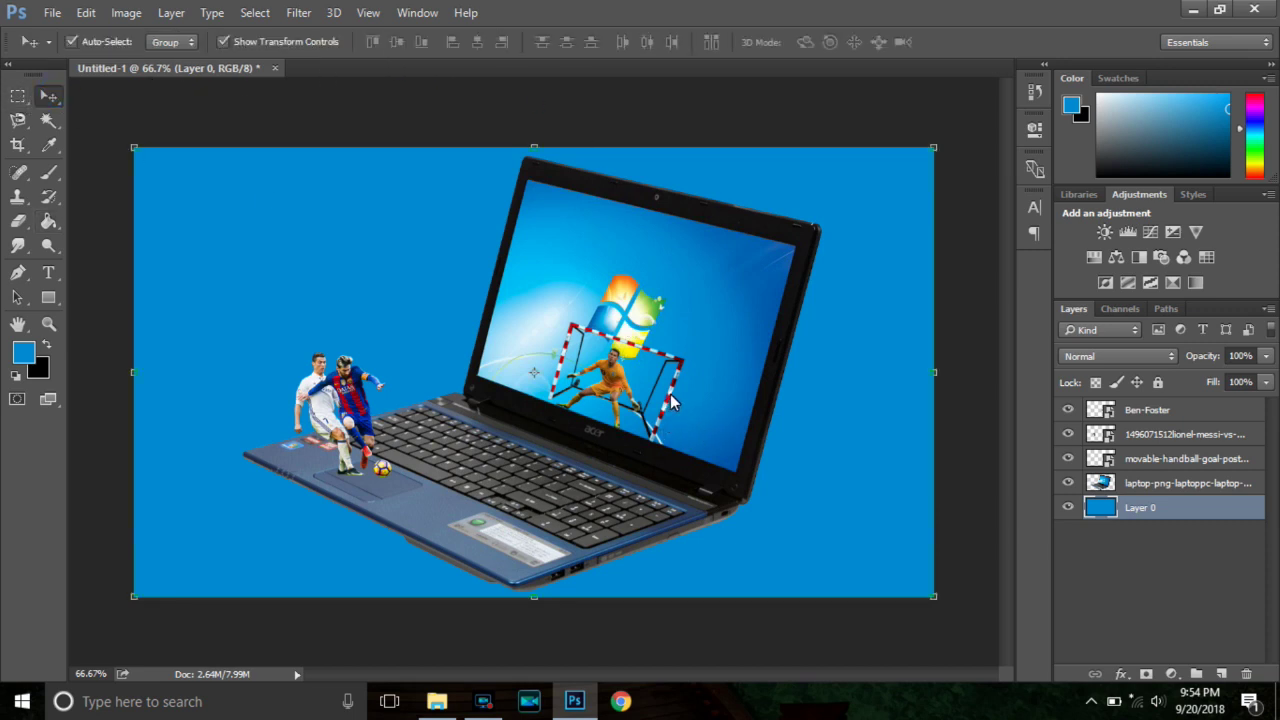
left_click(673, 402)
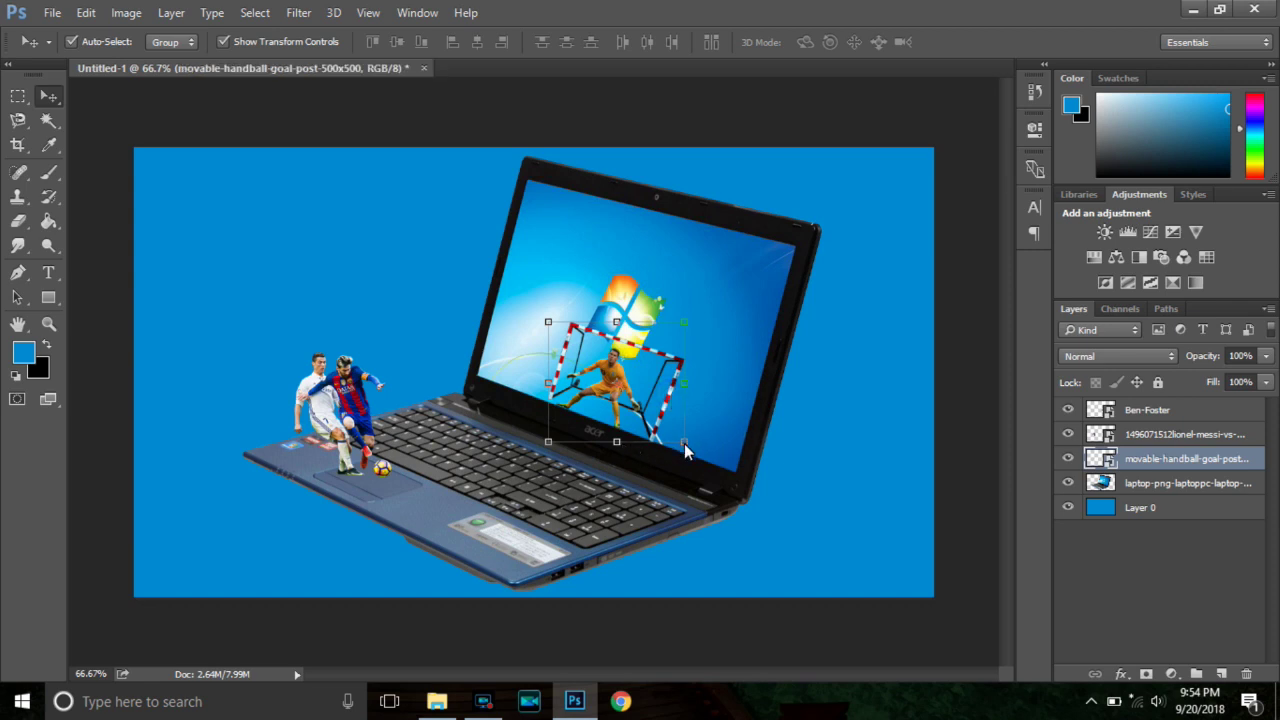
key("ctrl")
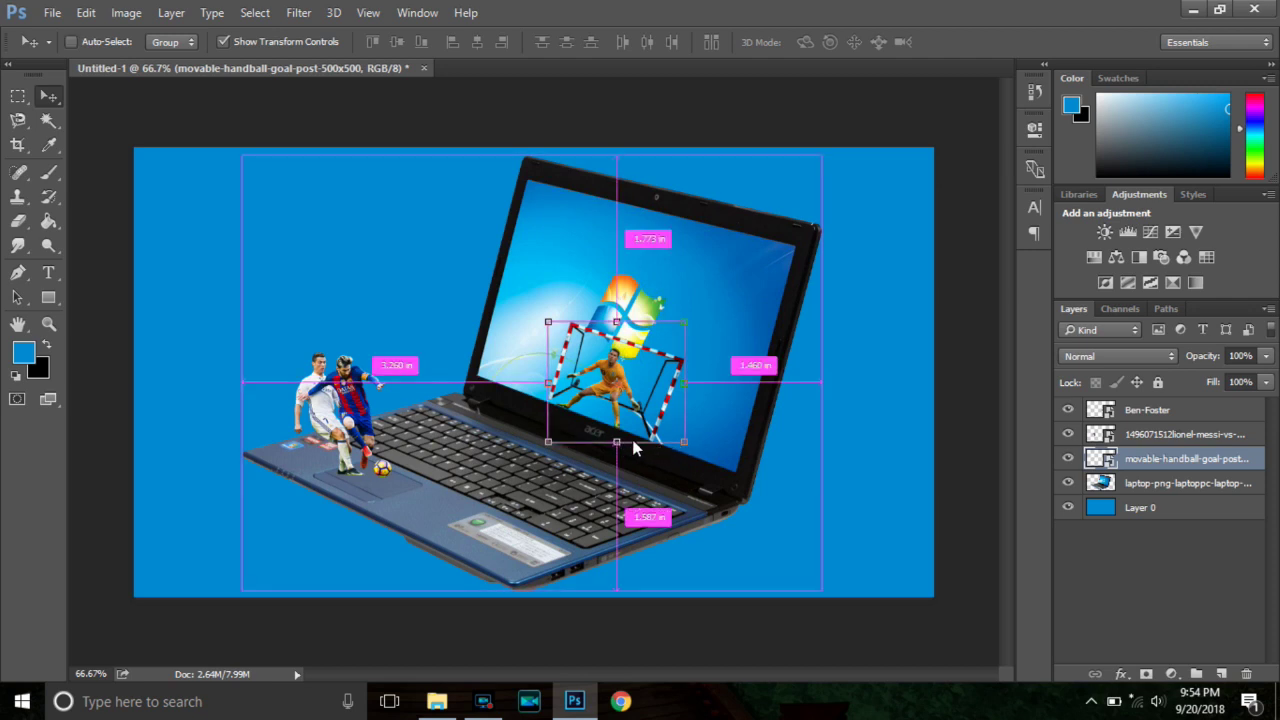
left_click_drag(686, 442, 685, 440)
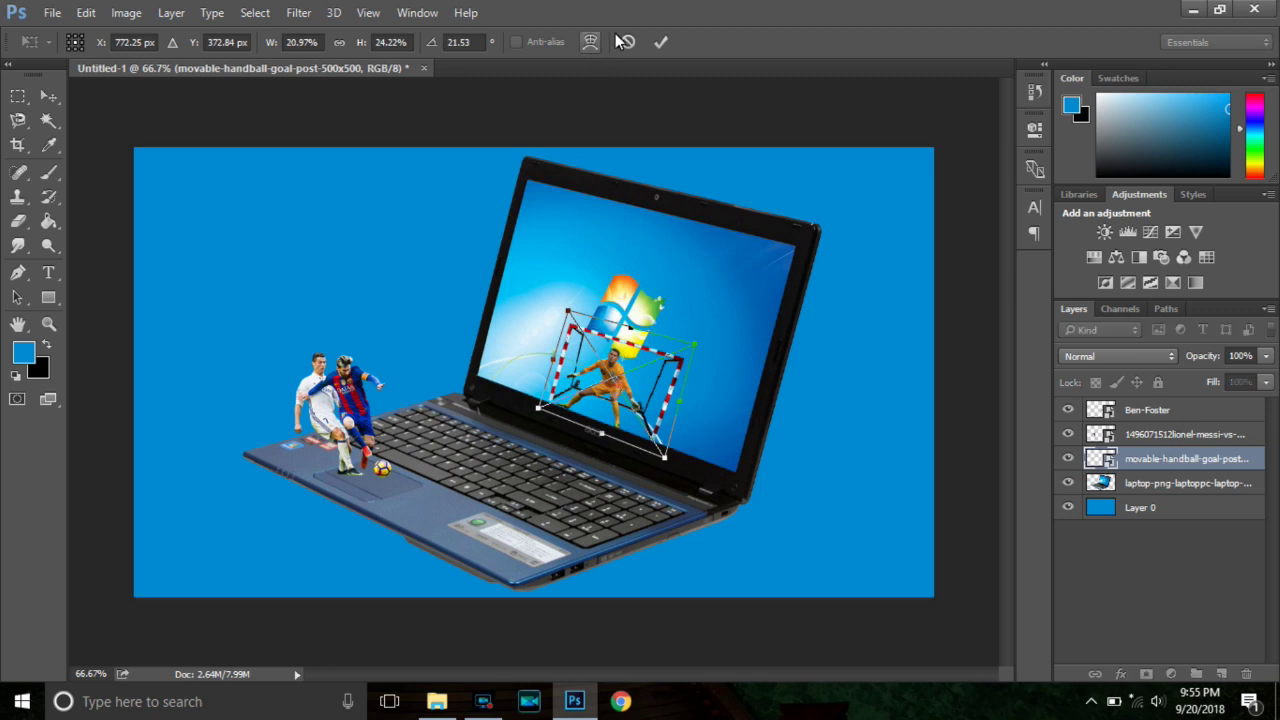
left_click(658, 44)
left_click(882, 367)
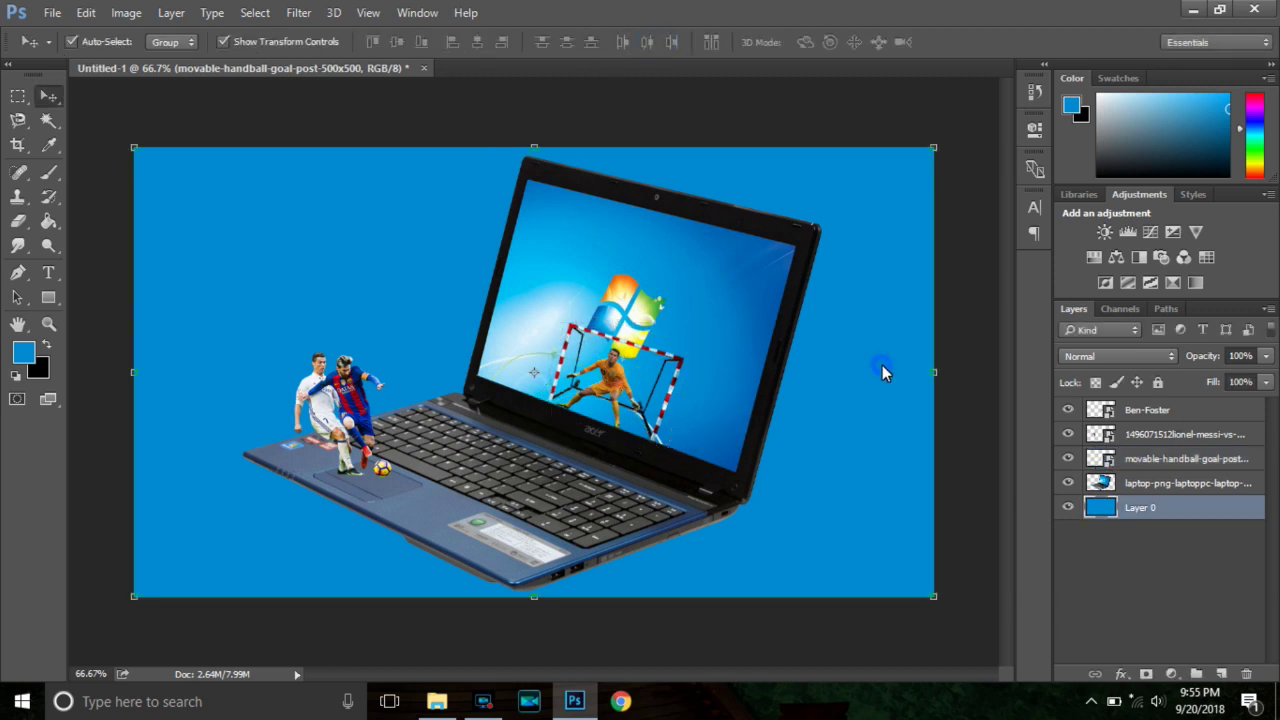